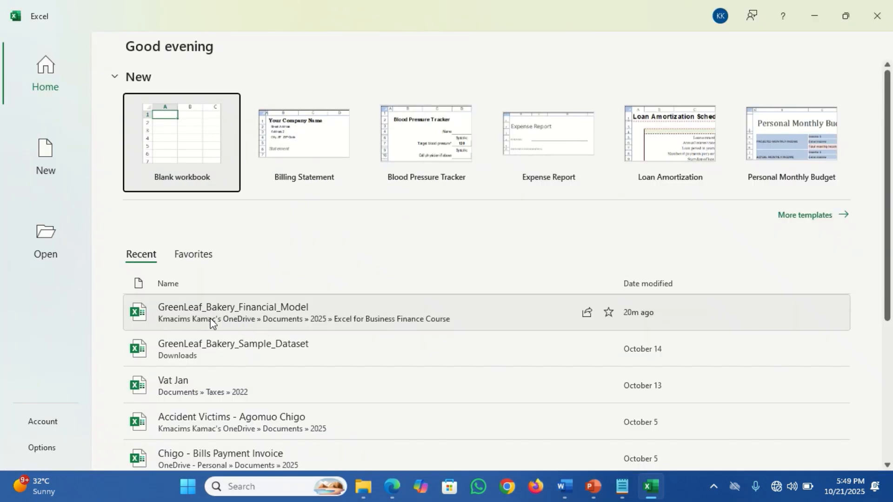
# Open the GreenLeaf_Bakery_Financial_Model workbook and review its Inputs and Unit Cost sheets.
pyautogui.click(242, 318)
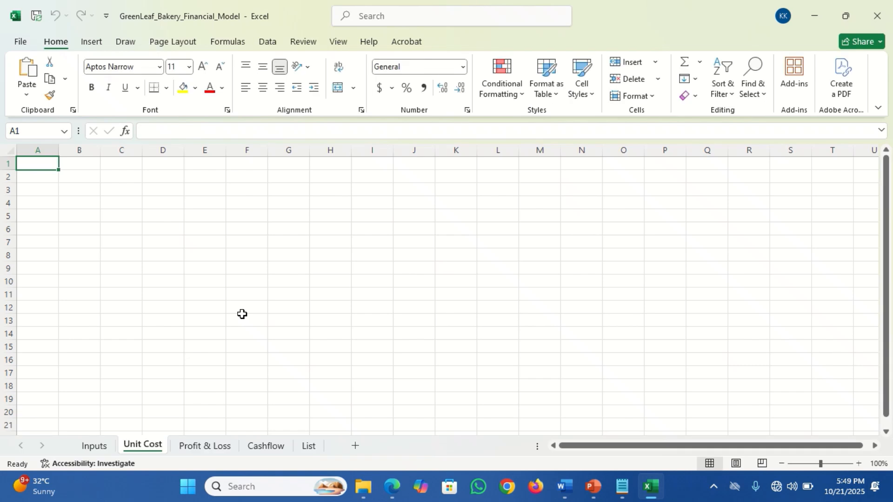
pyautogui.click(95, 447)
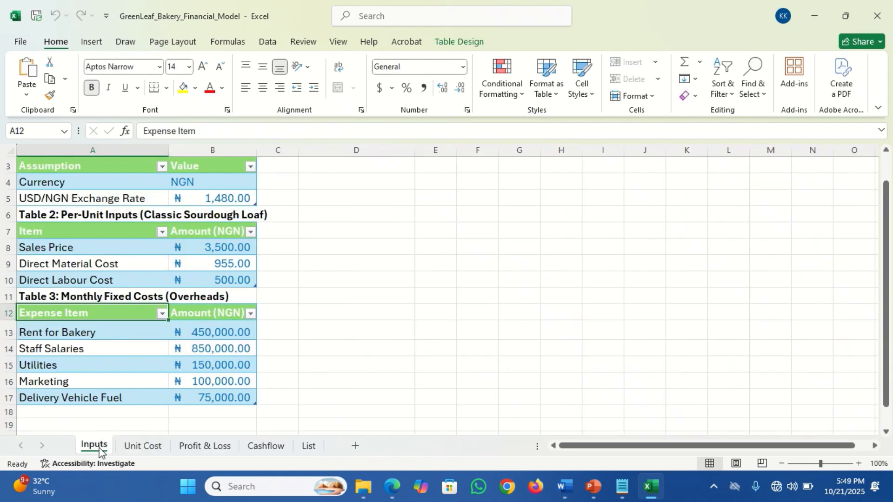
pyautogui.click(140, 447)
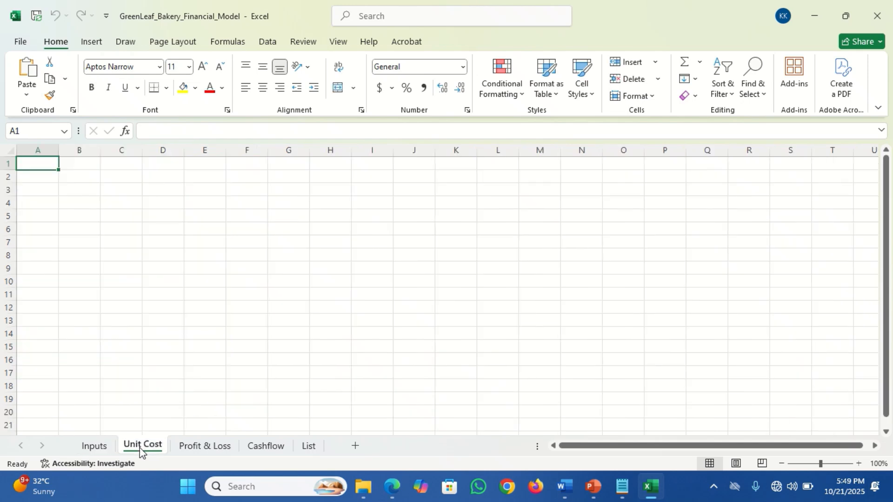
pyautogui.click(102, 446)
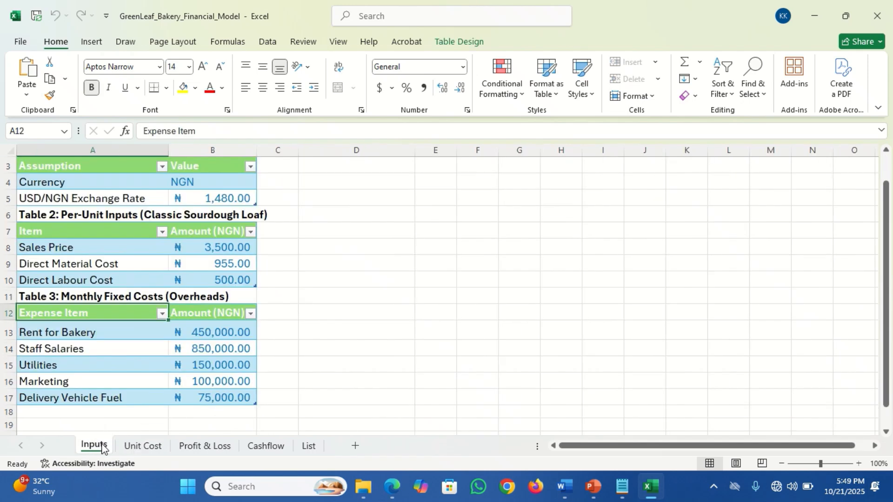
pyautogui.click(141, 445)
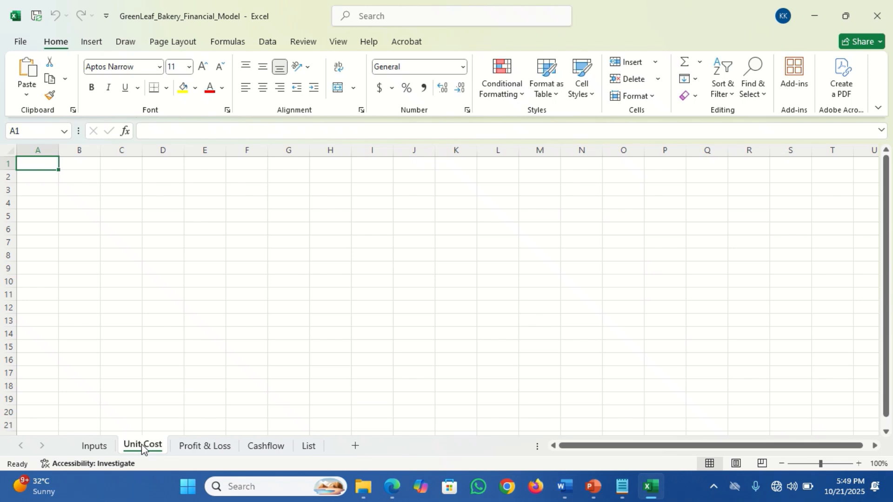
pyautogui.click(93, 446)
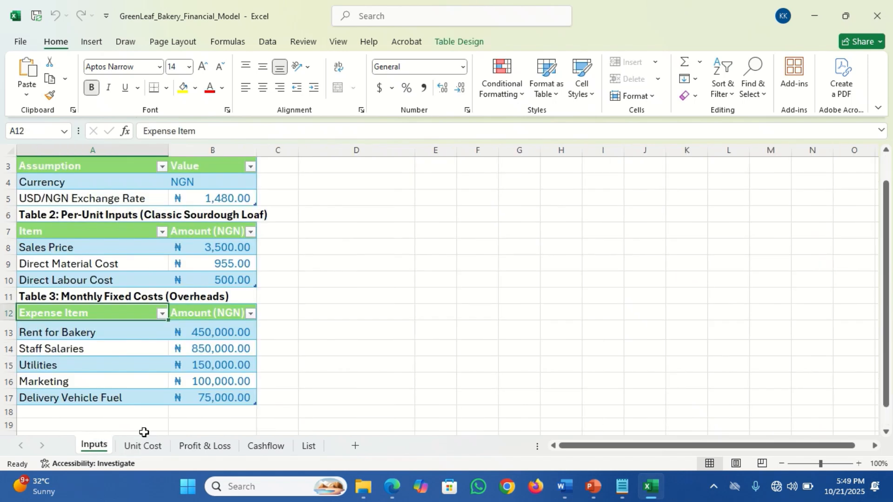
# Enter the label "No. of Units Produced" in cell A1 of the Unit Cost sheet.
pyautogui.click(145, 447)
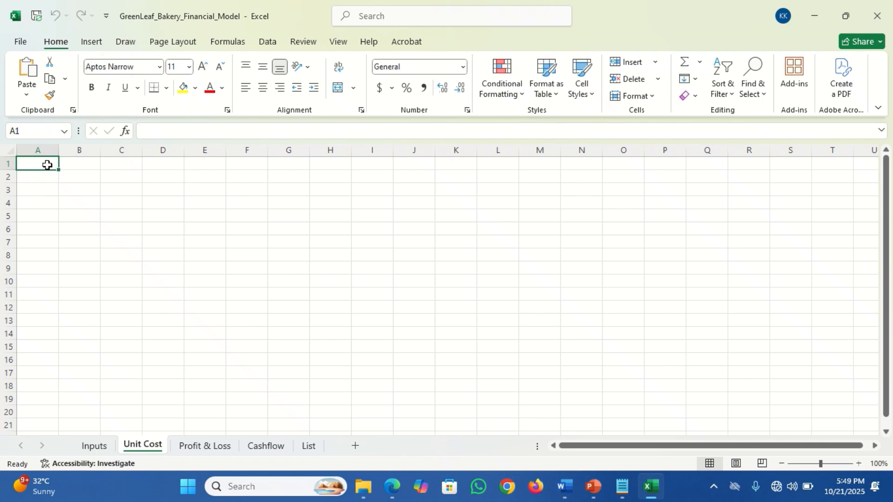
pyautogui.write('No')
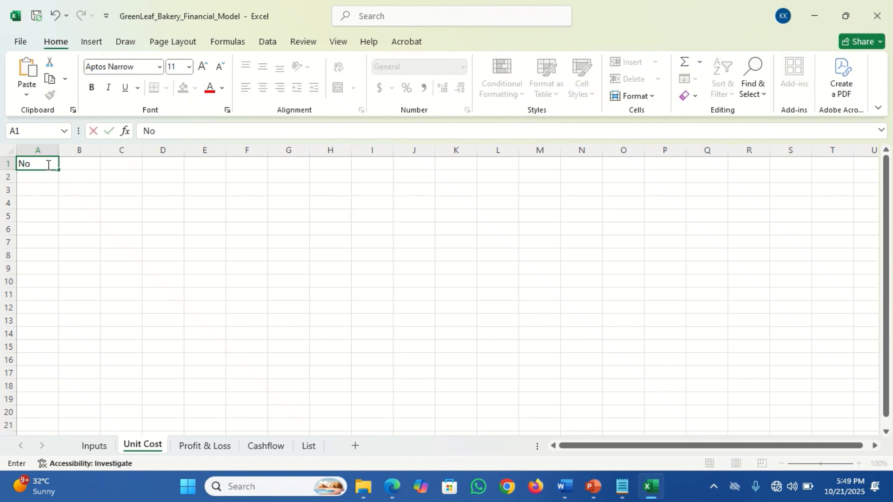
pyautogui.write('. of Units Produ')
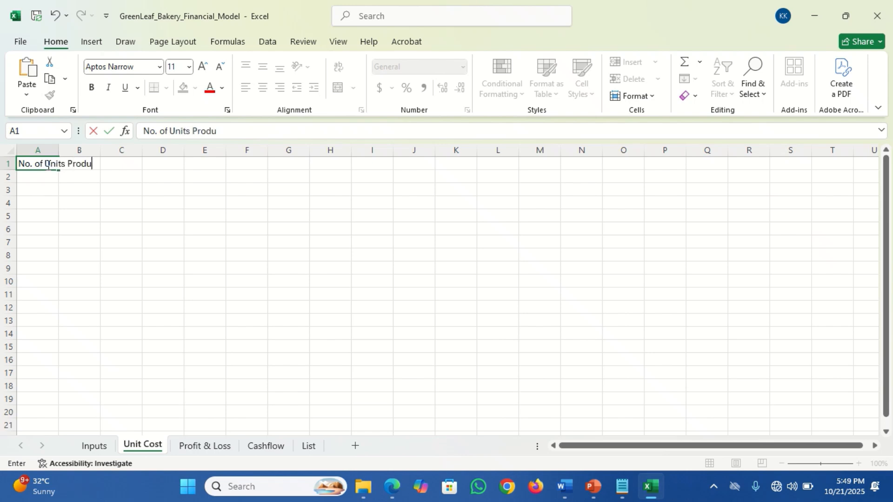
pyautogui.write('ced')
pyautogui.press('Return')
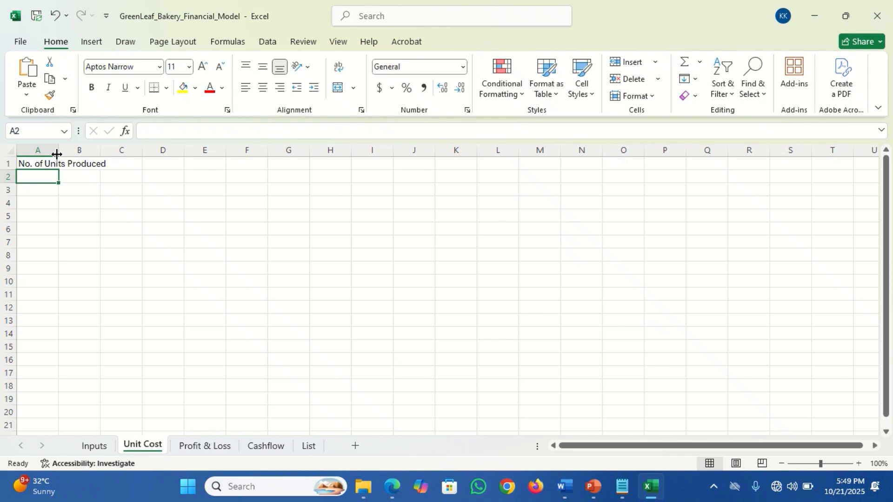
# Widen column A slightly and format the A1 label with font size 12 and wrapped text.
pyautogui.moveTo(57, 155); pyautogui.dragTo(84, 156)
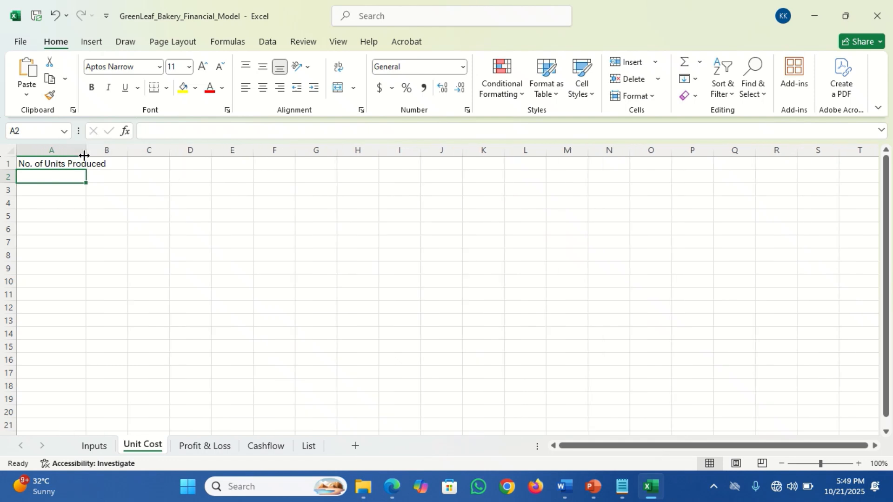
pyautogui.click(51, 163)
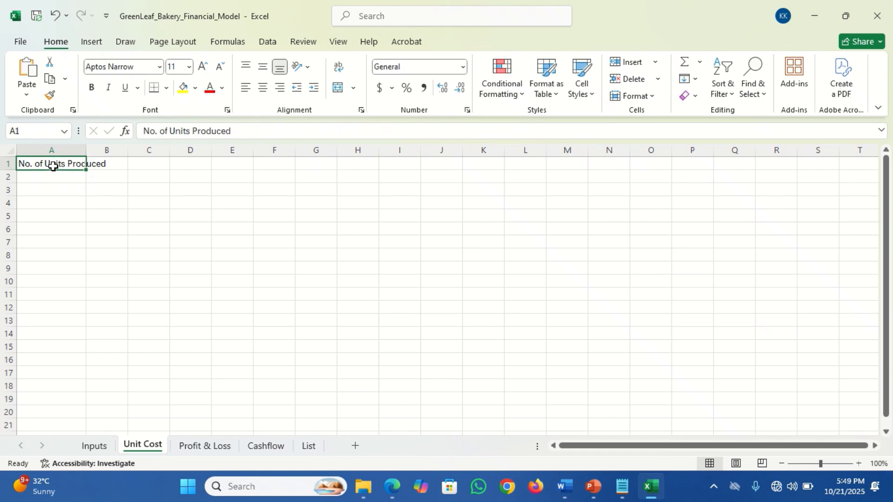
pyautogui.click(203, 66)
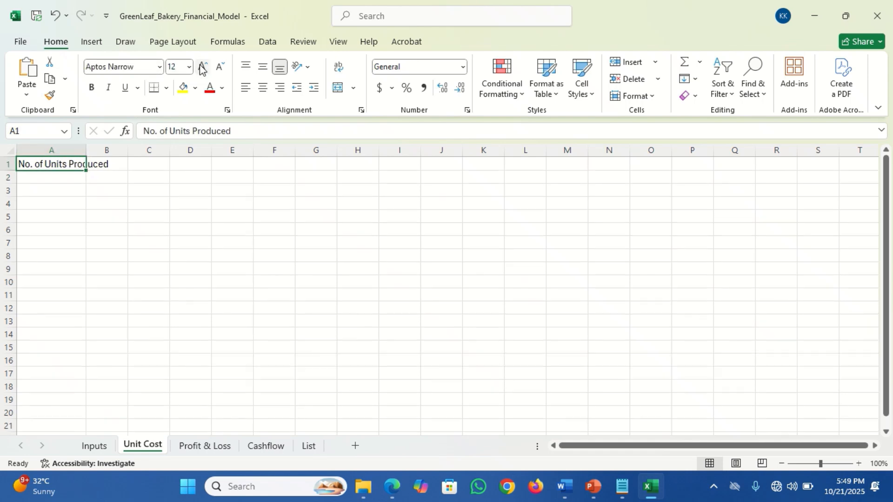
pyautogui.click(300, 69)
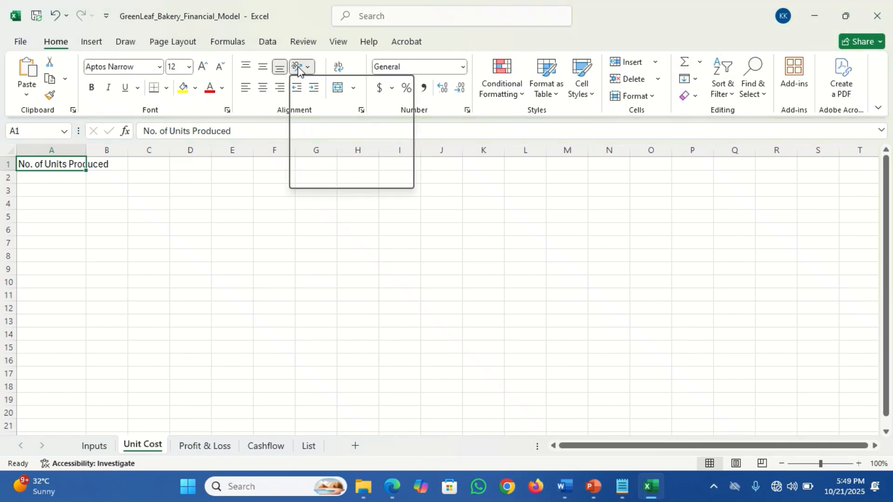
pyautogui.click(344, 72)
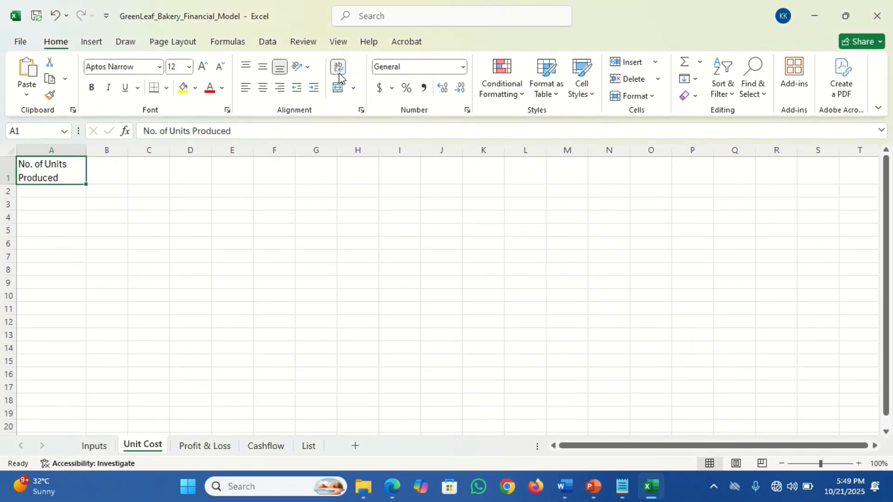
# Fill cell B1 with yellow and make the "No. of Units Produced" label bold.
pyautogui.click(101, 172)
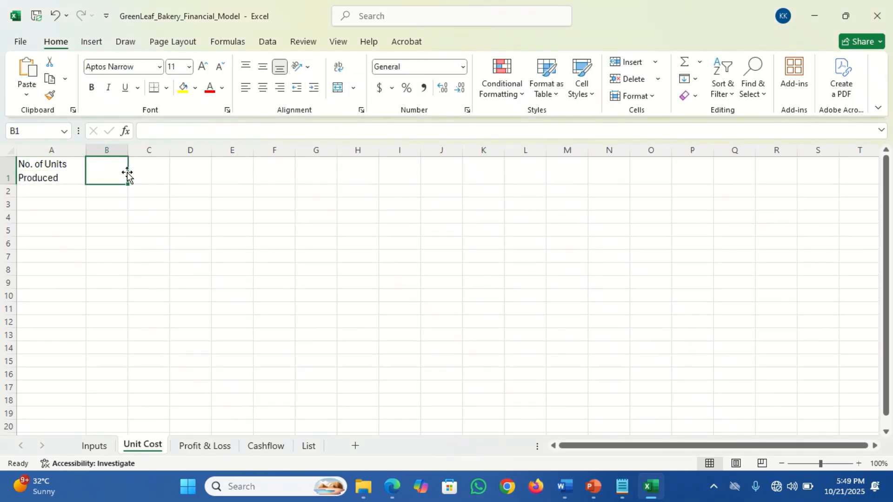
pyautogui.click(183, 88)
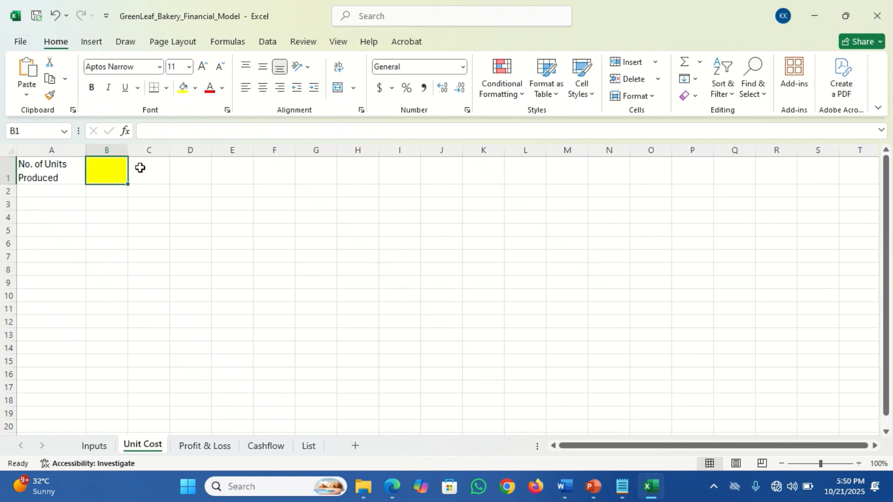
pyautogui.click(61, 173)
pyautogui.hotkey('ctrl', 'b')
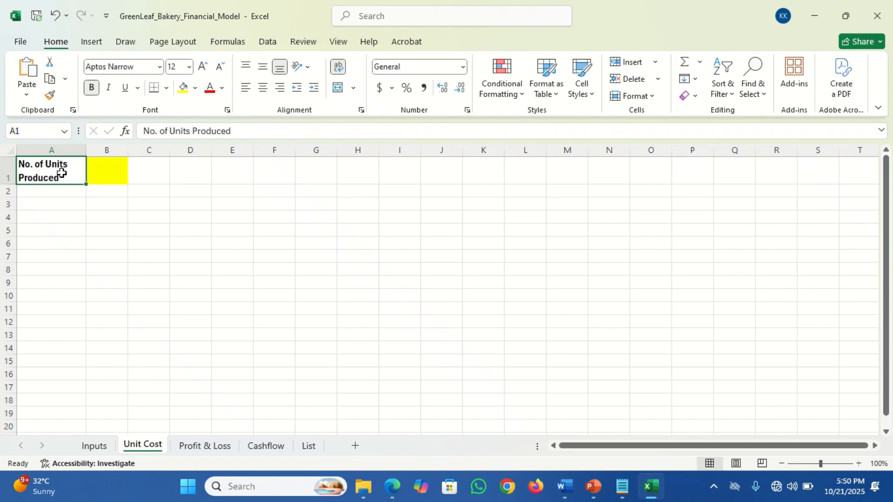
# Enter 2000 as the number of units produced in the yellow cell B1.
pyautogui.click(102, 170)
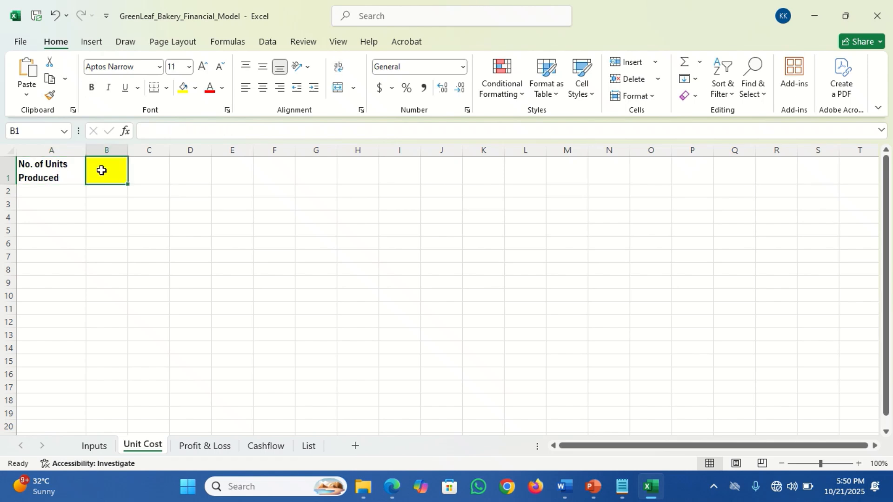
pyautogui.write('2000')
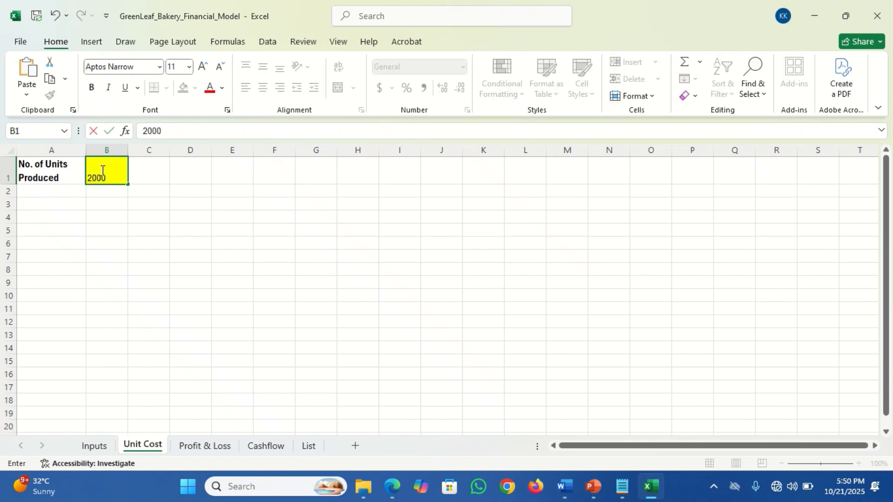
pyautogui.press('Return')
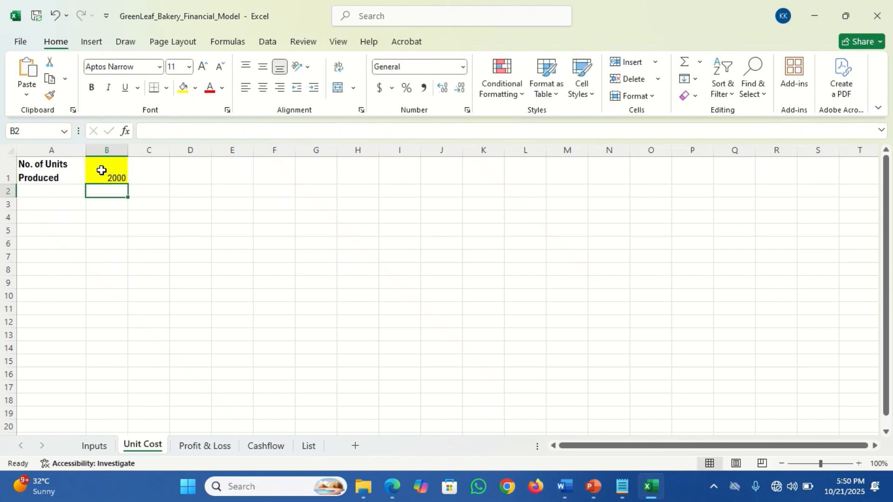
# Set the whole Unit Cost sheet to the Aptos Display font at size 12.
pyautogui.hotkey('ctrl', 'a')
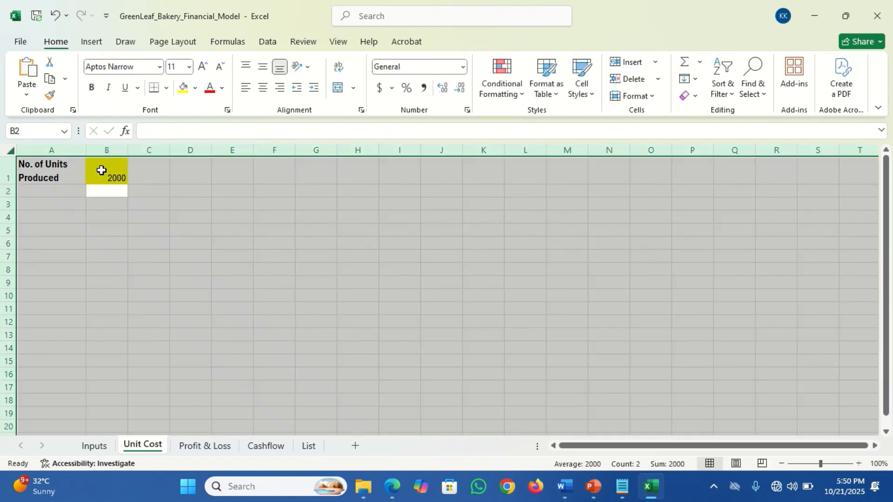
pyautogui.click(188, 66)
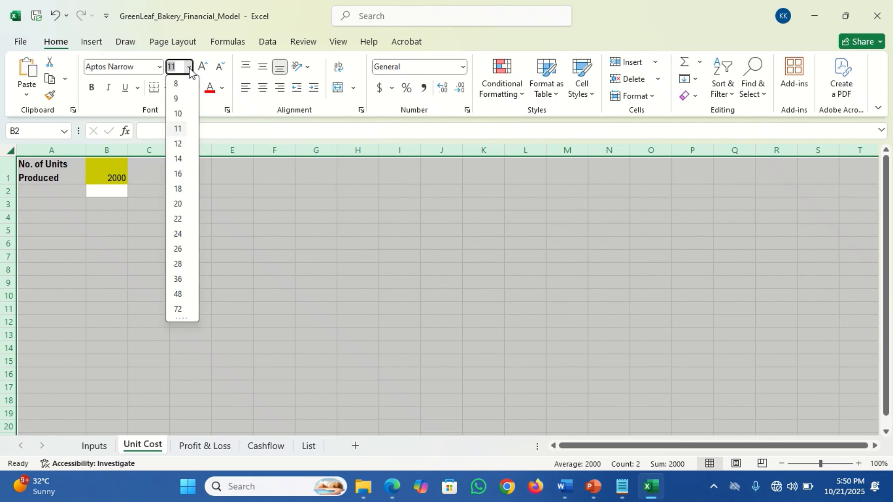
pyautogui.click(177, 143)
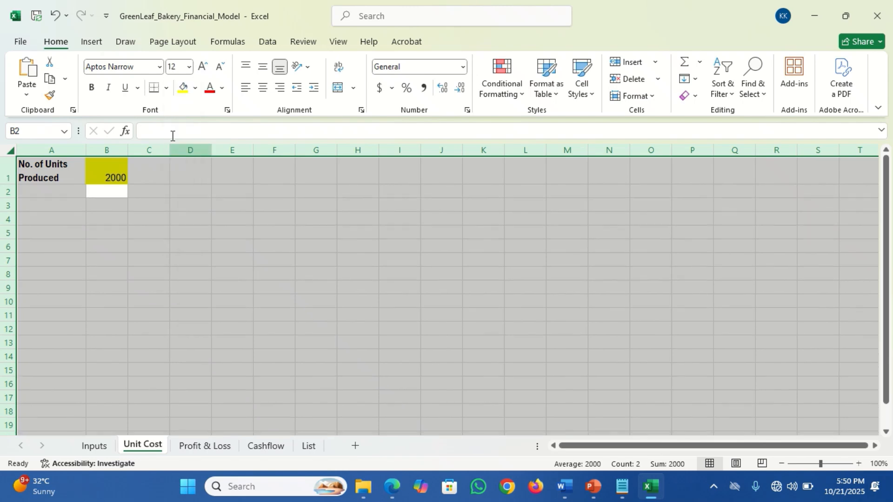
pyautogui.click(159, 67)
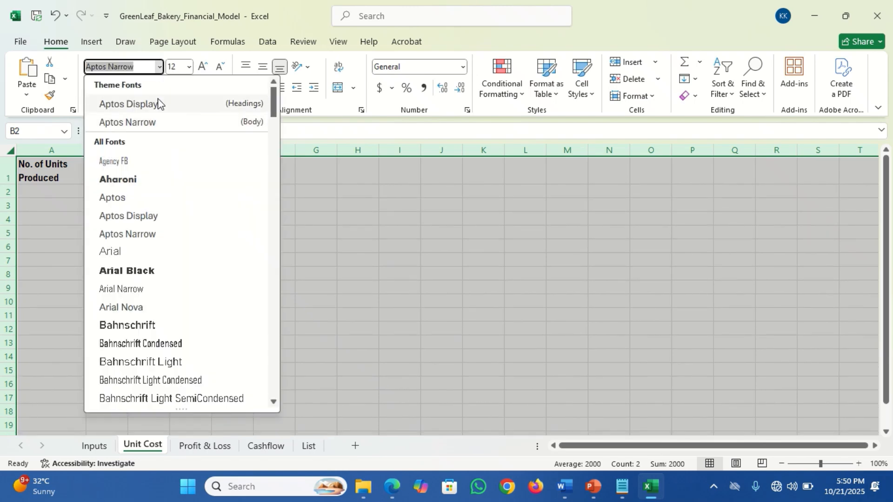
pyautogui.click(140, 217)
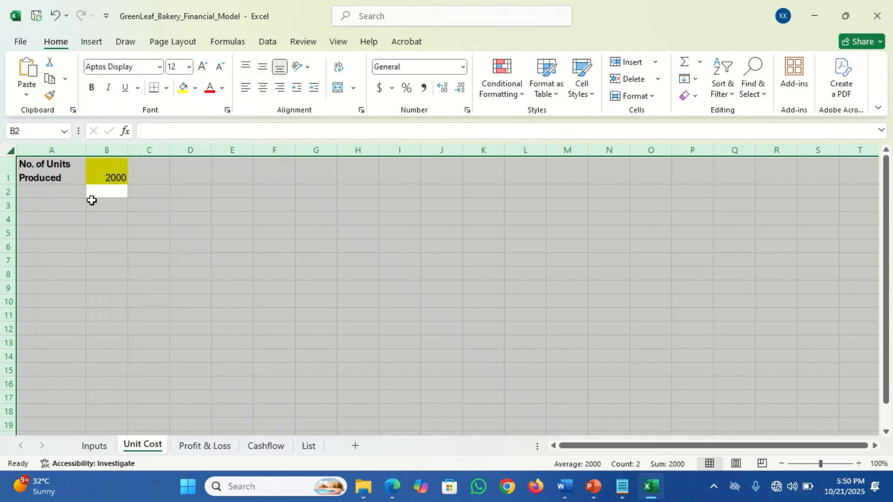
# Check the cost items on the Inputs sheet and enter the heading "Variable Costs" in cell A3 of the Unit Cost sheet.
pyautogui.click(71, 191)
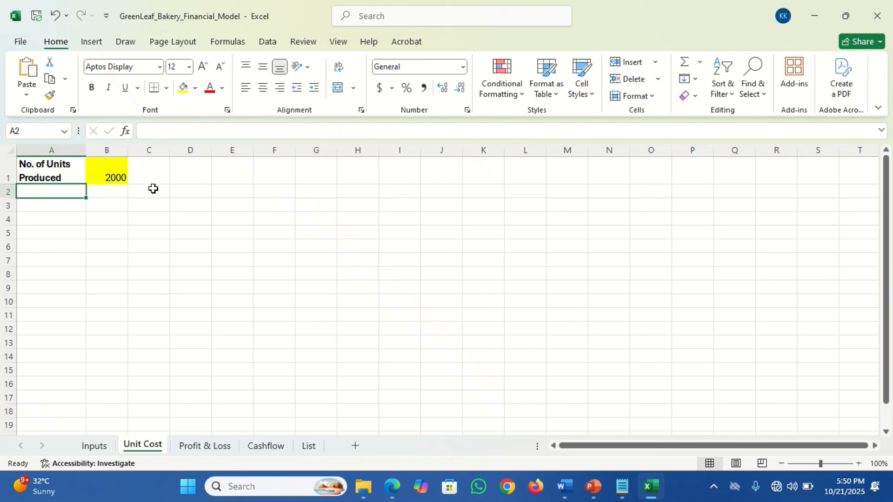
pyautogui.click(68, 209)
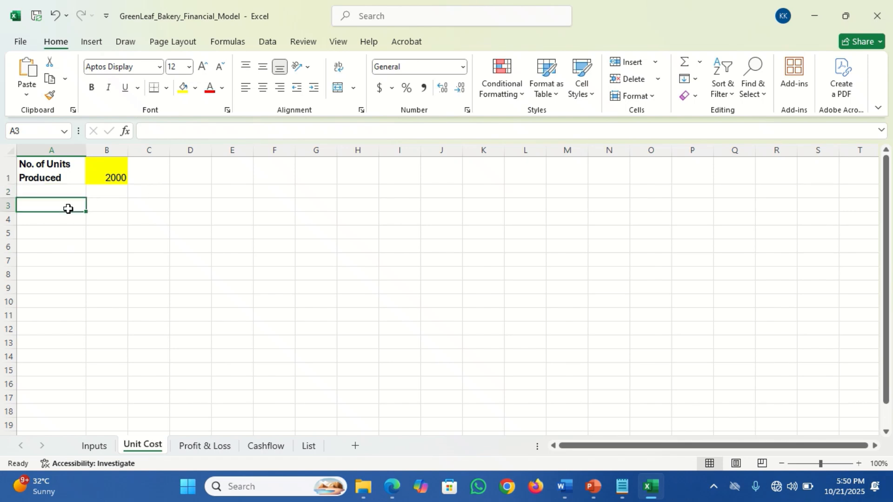
pyautogui.click(92, 447)
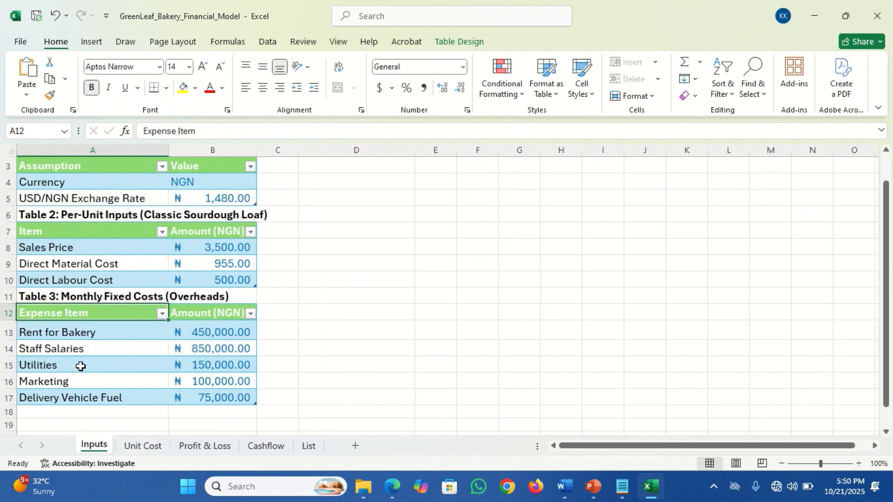
pyautogui.click(154, 447)
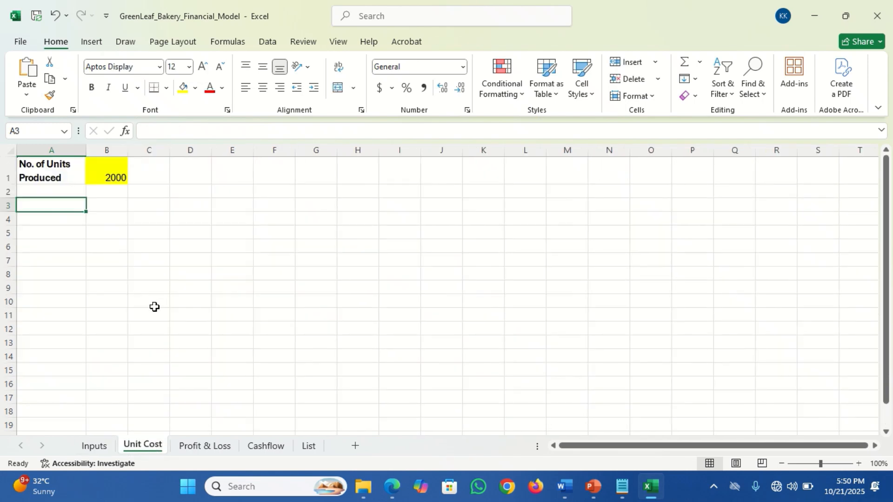
pyautogui.write('Variab')
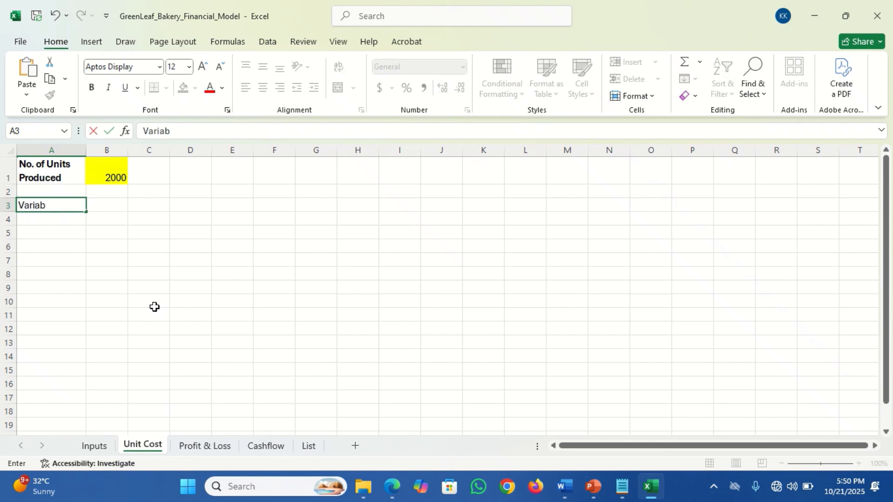
pyautogui.write('les')
pyautogui.press('BackSpace')
pyautogui.write('Costs')
pyautogui.press('Return')
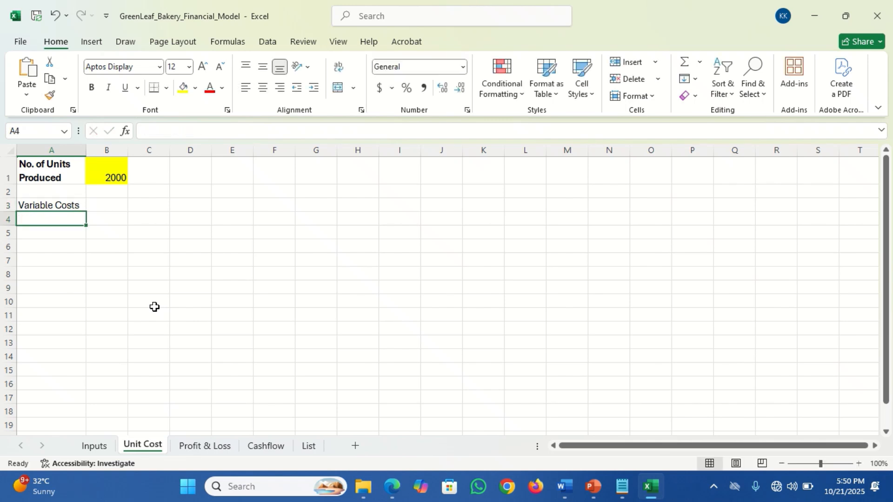
# Enter "Variable Costs" in cell A4, directly below the heading.
pyautogui.write('U')
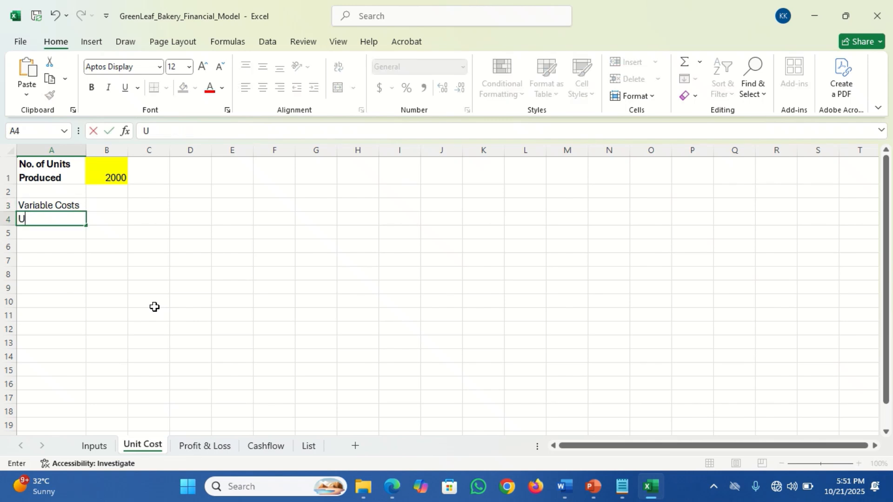
pyautogui.press('BackSpace')
pyautogui.write('Variab')
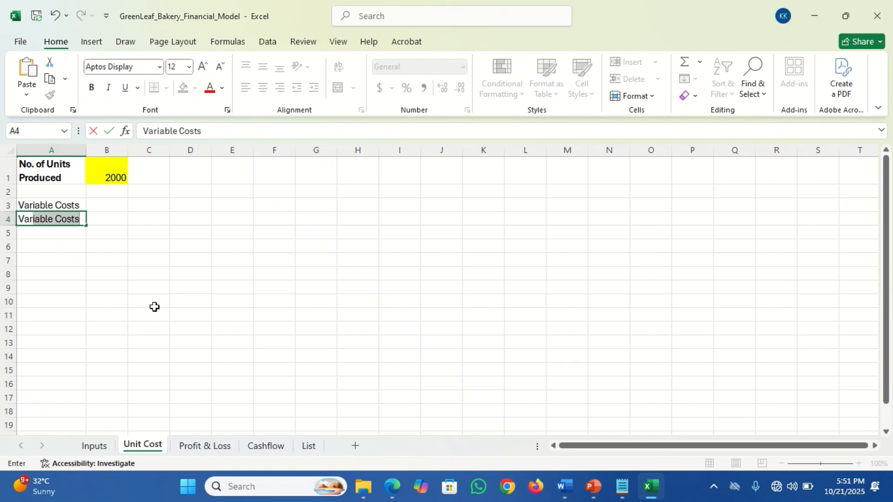
pyautogui.write('le')
pyautogui.press('Tab')
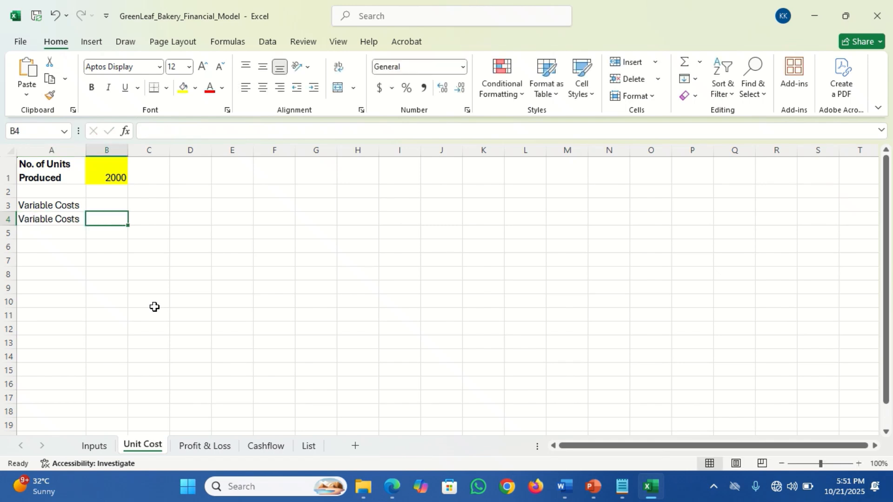
# Change the label in cell A4 to "Variable Cost Per Unit".
pyautogui.press('Left')
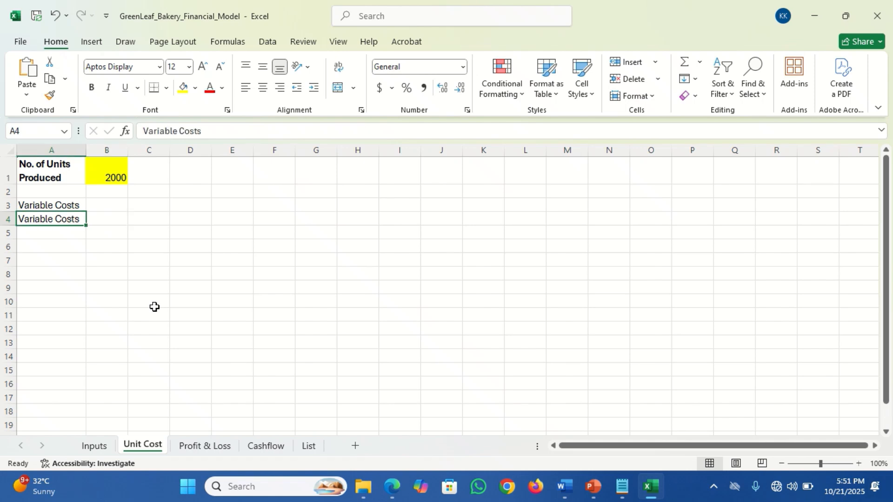
pyautogui.doubleClick(79, 218)
pyautogui.press('BackSpace')
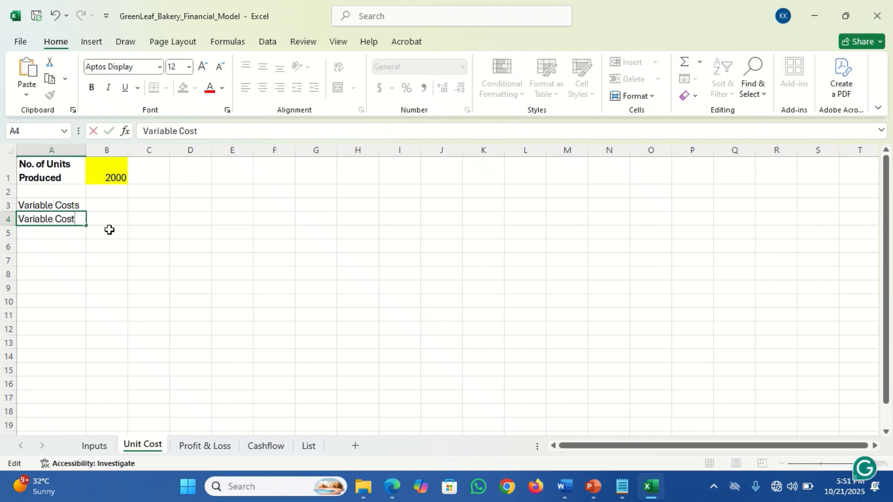
pyautogui.write('Per Unit')
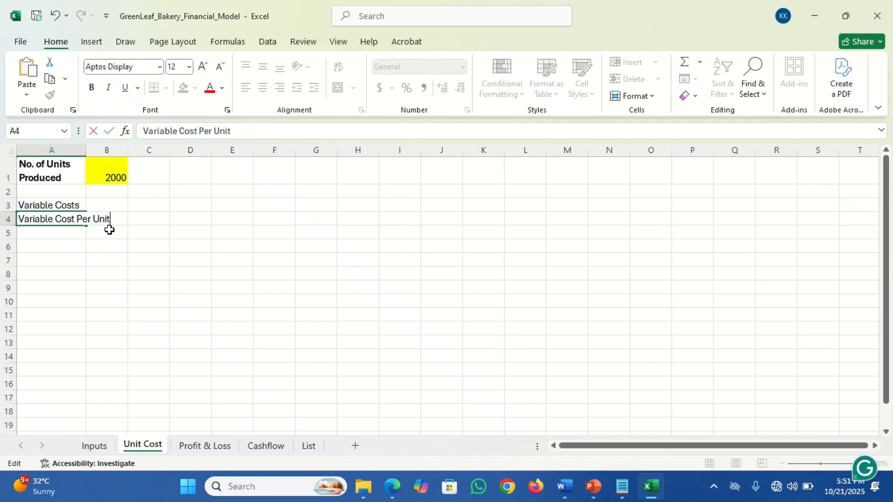
pyautogui.hotkey('ctrl', 'Return')
pyautogui.press('Return')
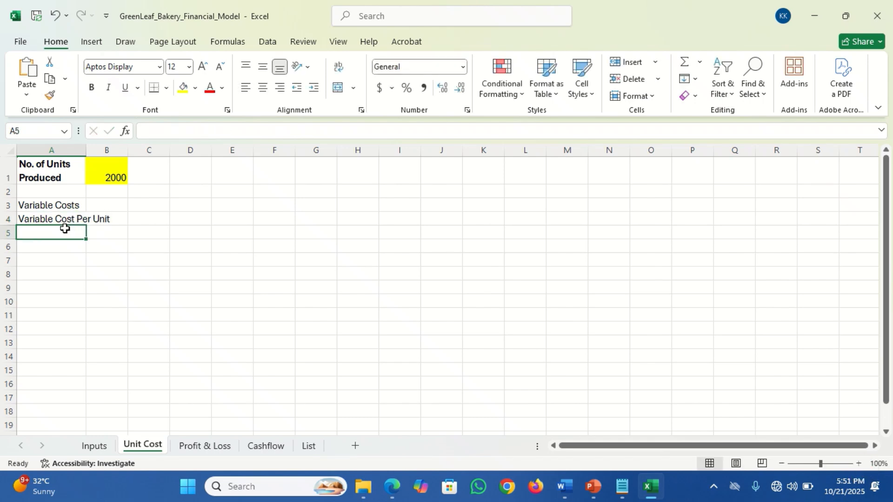
# Enter "No. Units Produced" in cell A5 and make the "Variable Costs" heading in A3 bold.
pyautogui.write('No')
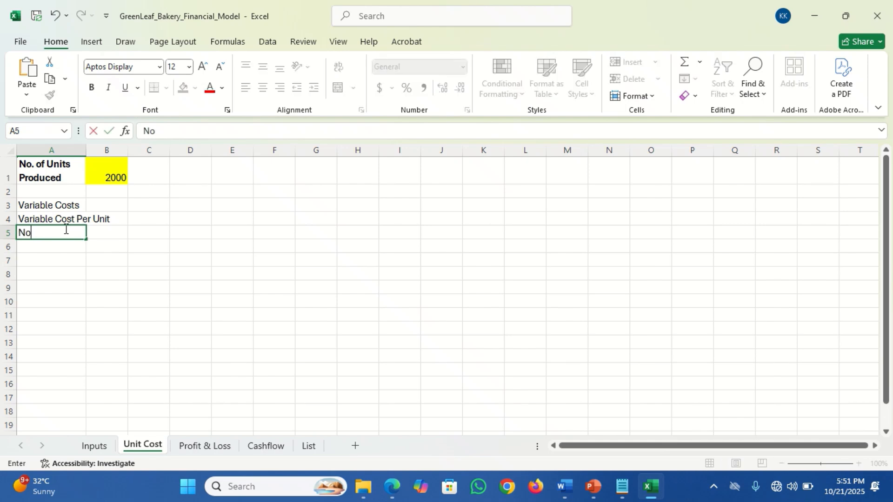
pyautogui.write('. Units Produced')
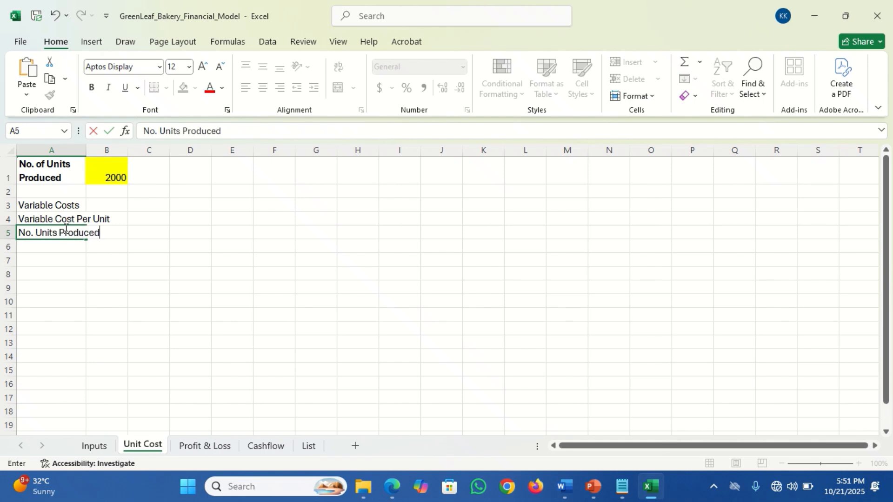
pyautogui.press('Return')
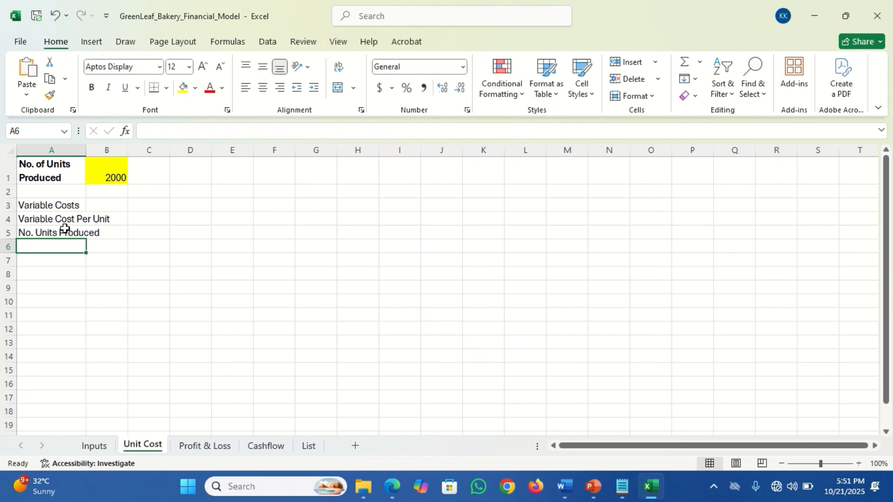
pyautogui.click(63, 205)
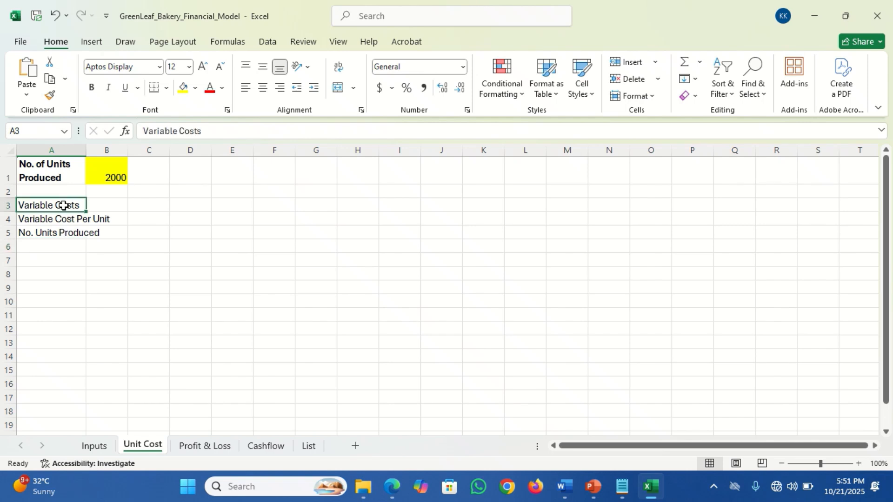
pyautogui.hotkey('ctrl', 'b')
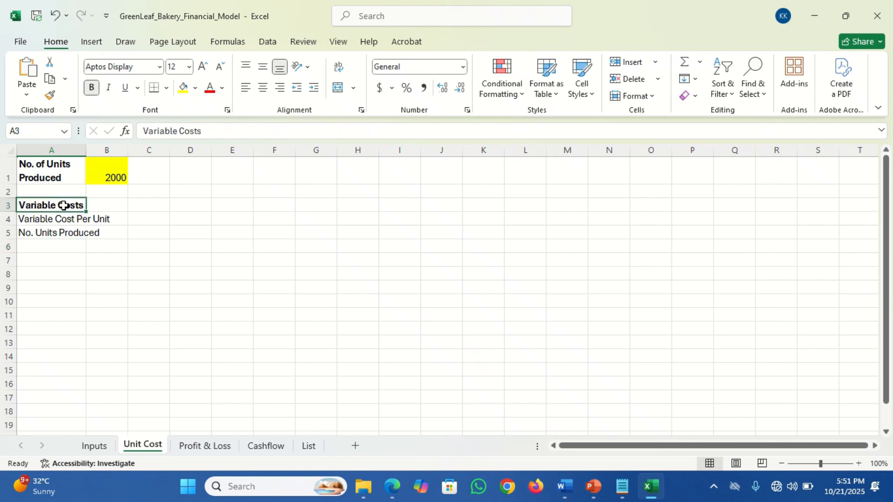
# Enter "Total Variable Cost" in cell A6 and wrap the text of the labels in A4:A6.
pyautogui.click(57, 245)
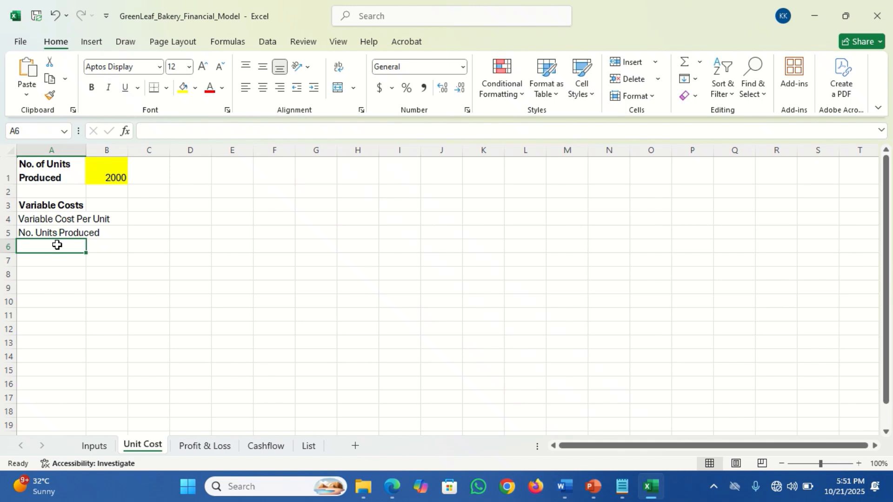
pyautogui.write('T')
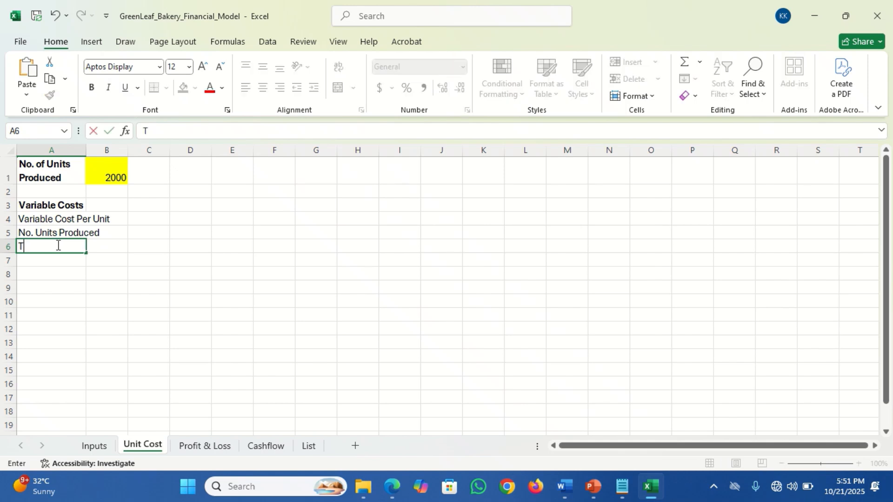
pyautogui.write('otal Variable Cost')
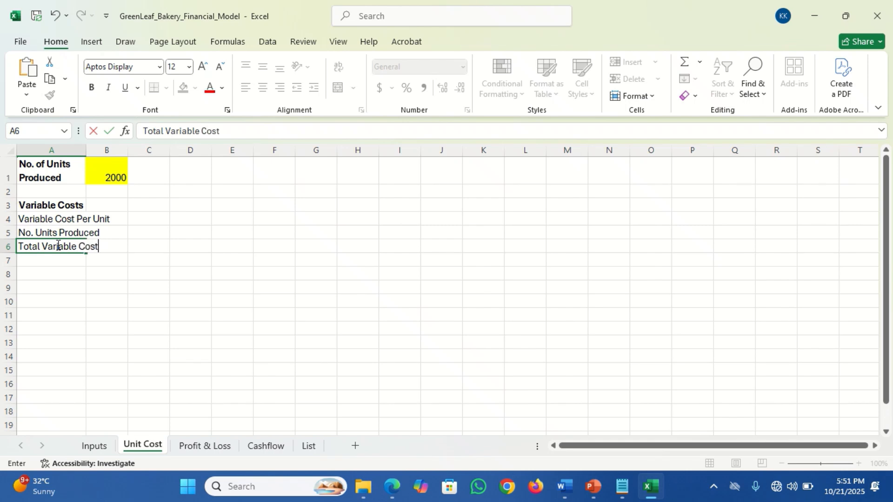
pyautogui.press('Return')
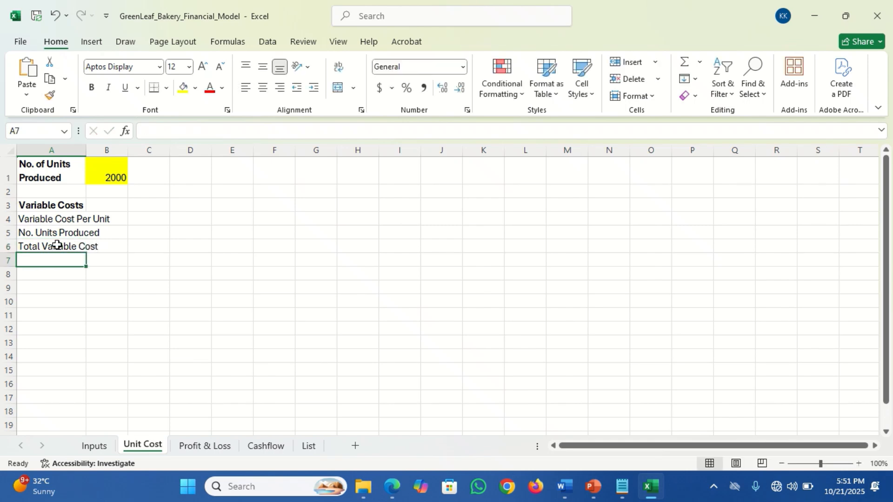
pyautogui.moveTo(59, 218); pyautogui.dragTo(60, 244)
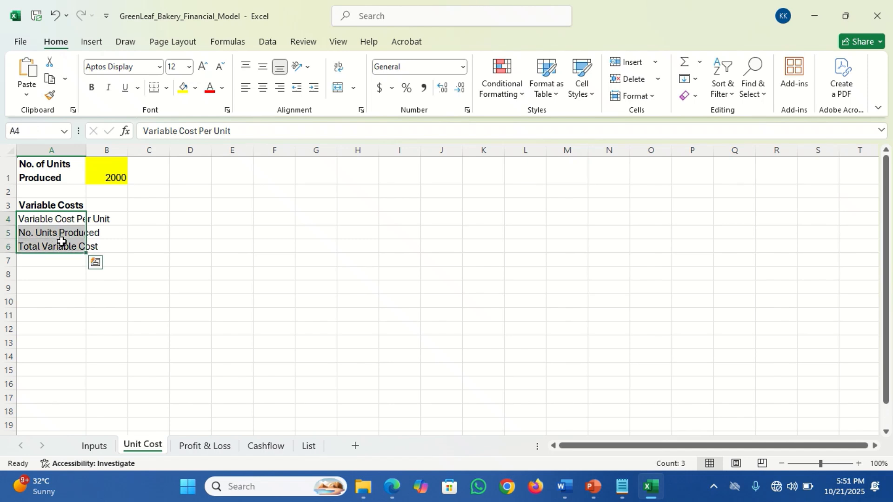
pyautogui.click(338, 66)
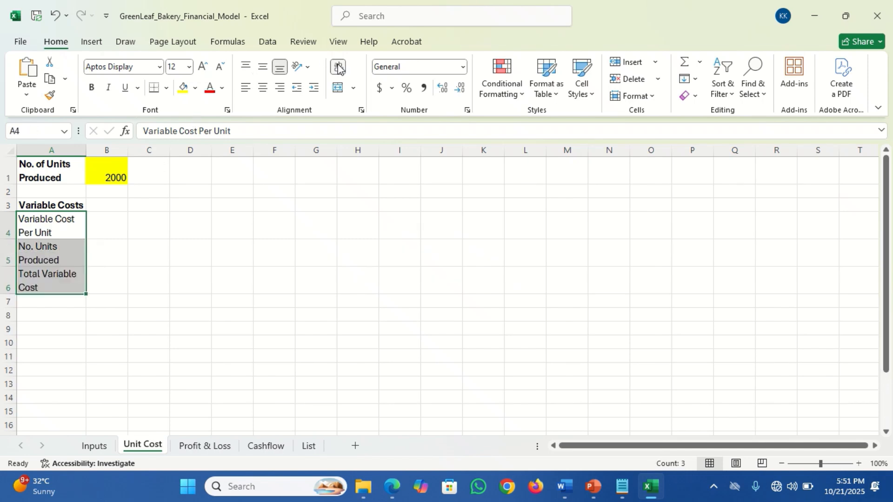
pyautogui.click(61, 226)
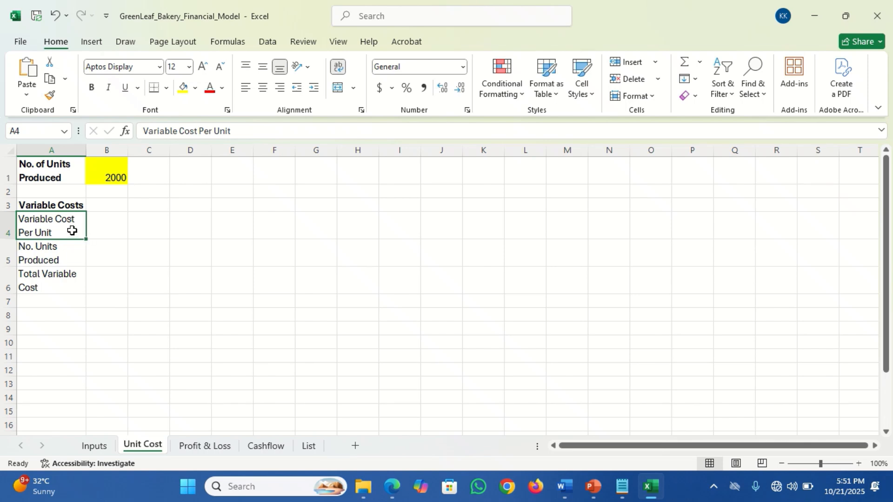
pyautogui.click(102, 228)
pyautogui.click(58, 260)
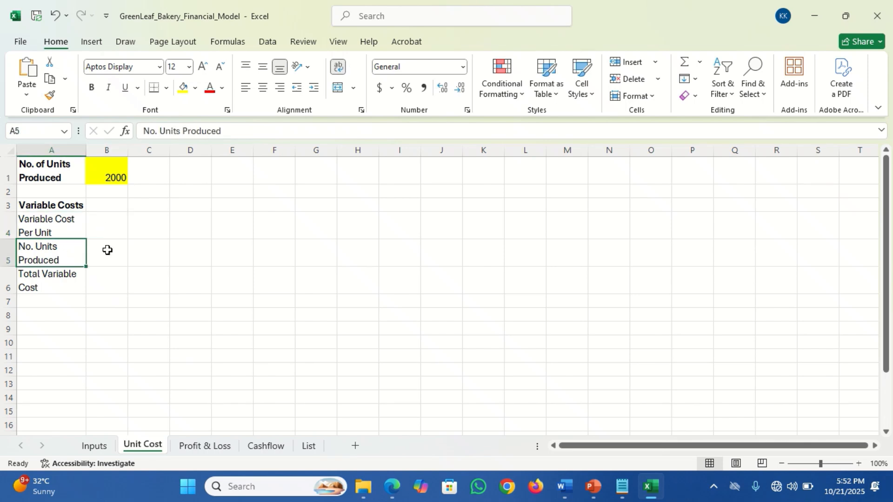
pyautogui.click(107, 250)
pyautogui.click(102, 171)
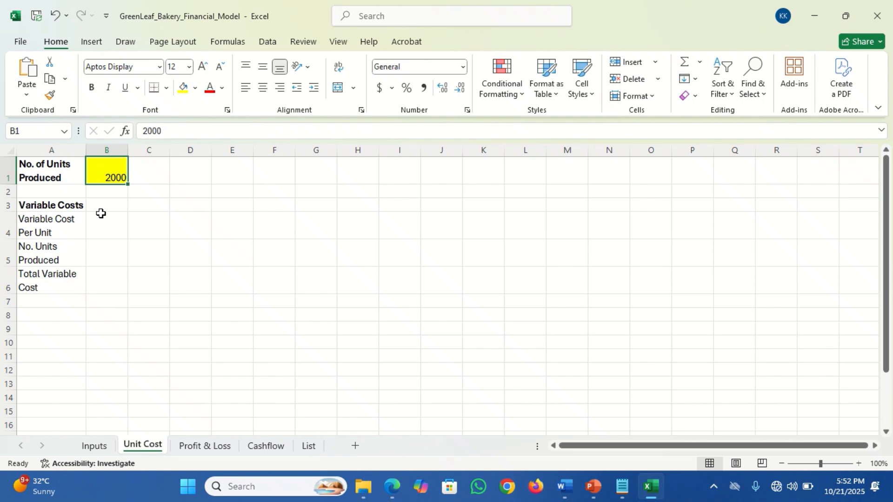
pyautogui.click(95, 229)
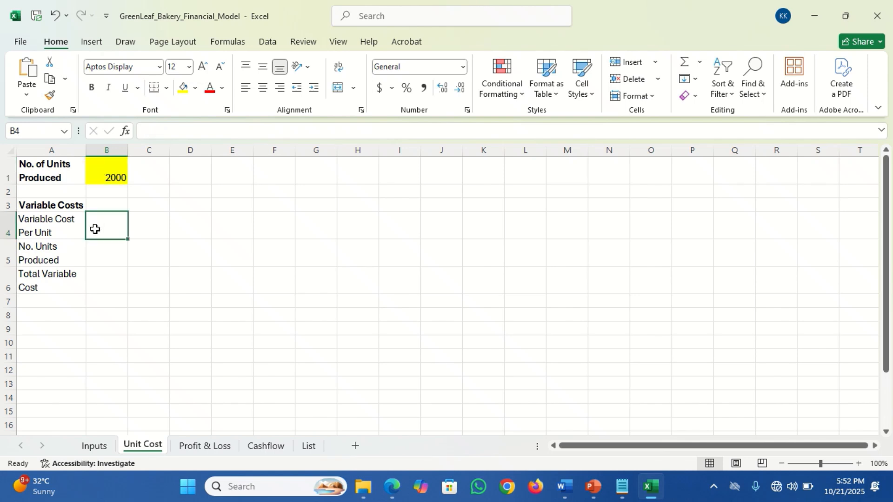
pyautogui.click(95, 247)
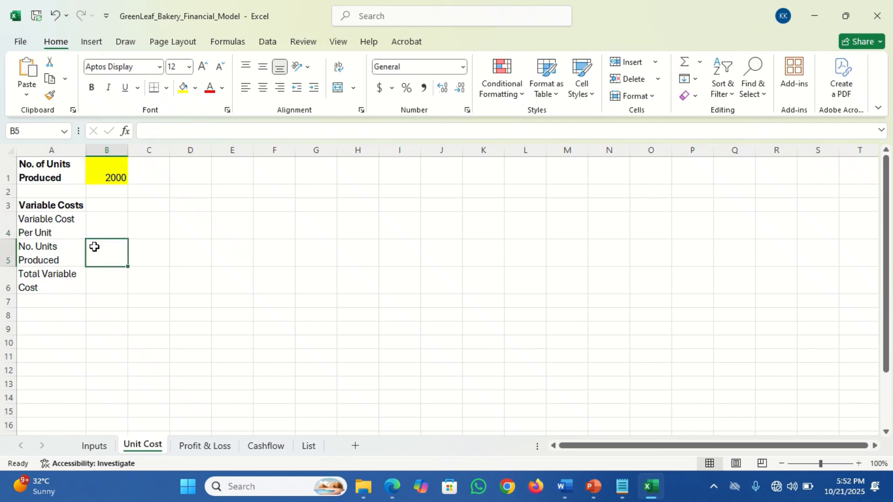
# Calculate the total variable cost in cell B6 with the formula =B4*B5.
pyautogui.click(105, 284)
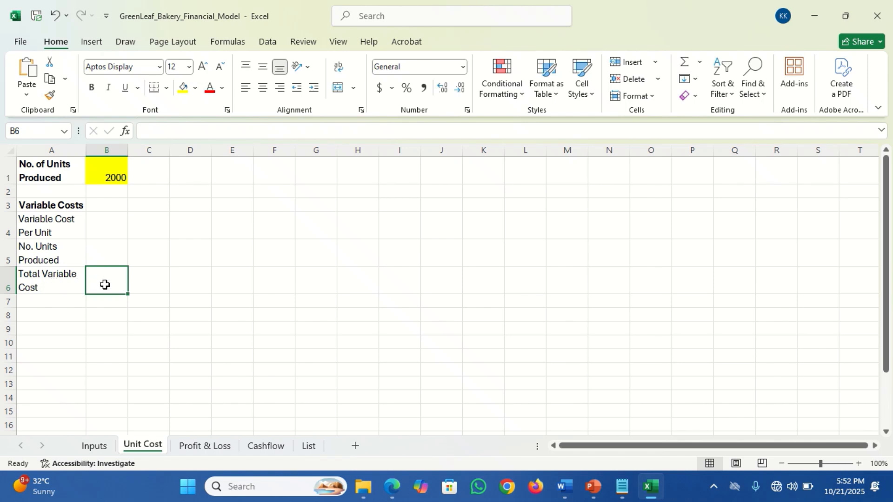
pyautogui.write('=')
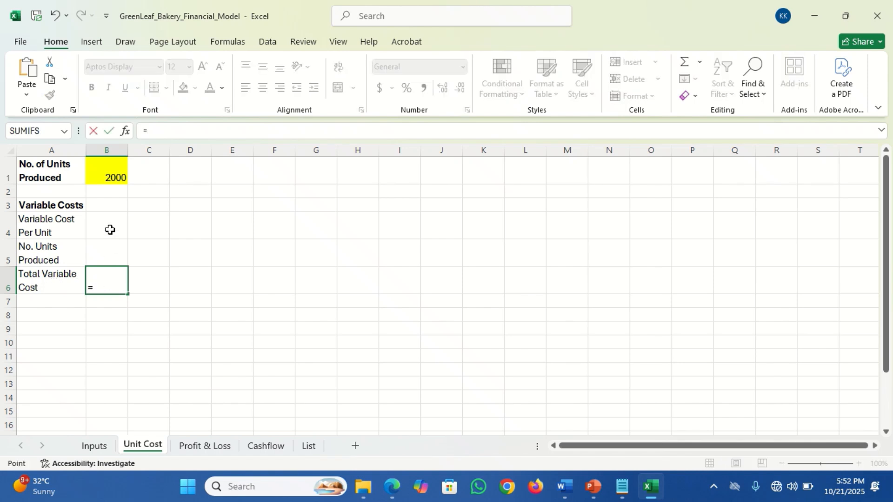
pyautogui.click(110, 229)
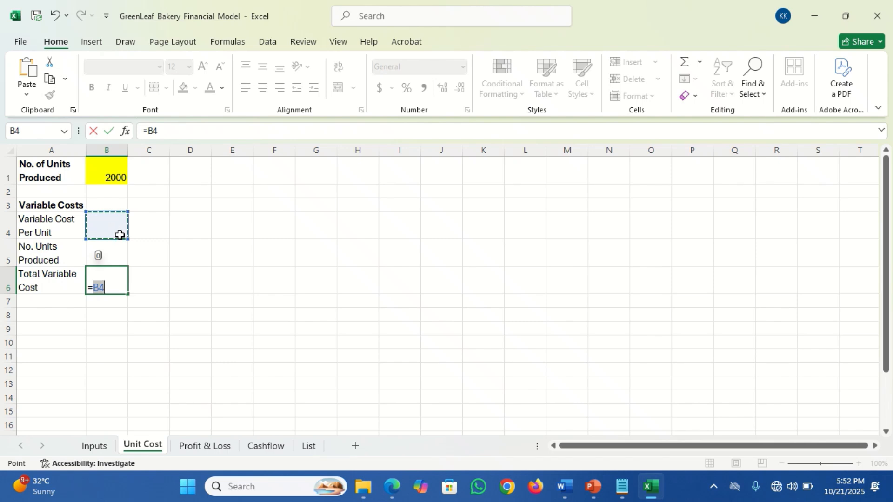
pyautogui.write('*')
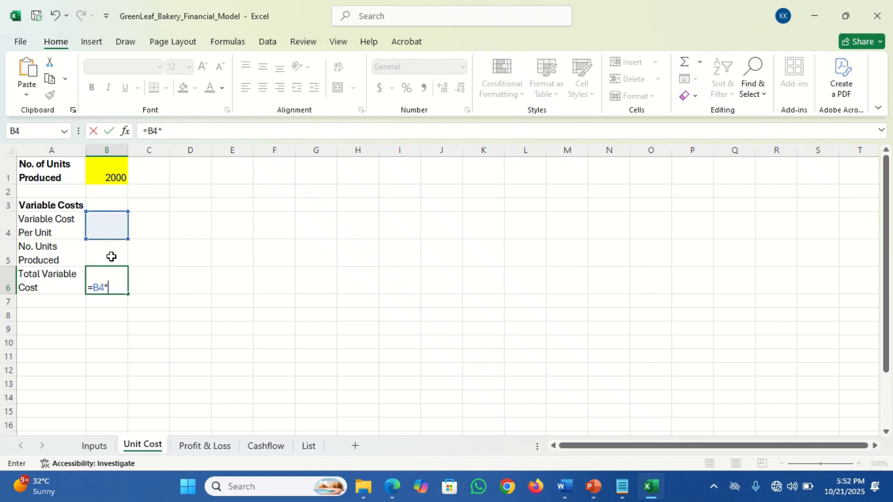
pyautogui.click(111, 256)
pyautogui.press('Return')
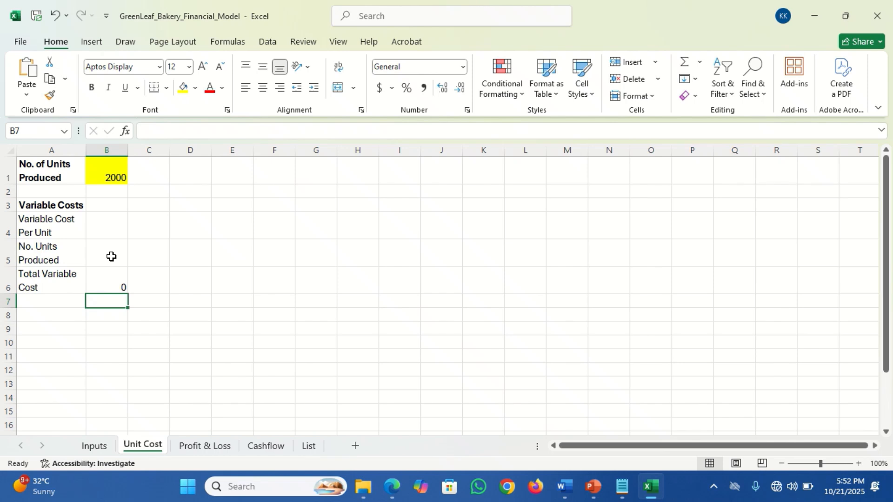
pyautogui.click(109, 279)
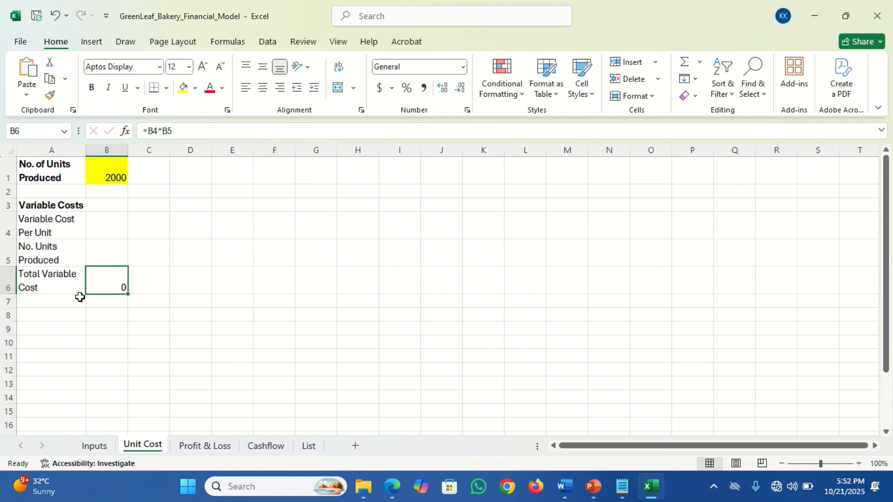
# Enter "Total Fixed Cost" in cell A8, leaving row 7 blank, and wrap the label's text.
pyautogui.click(62, 315)
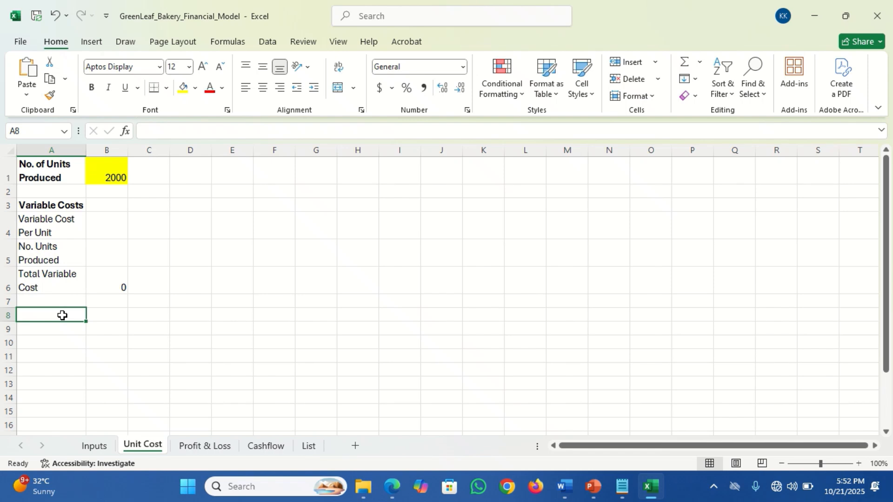
pyautogui.write('Total')
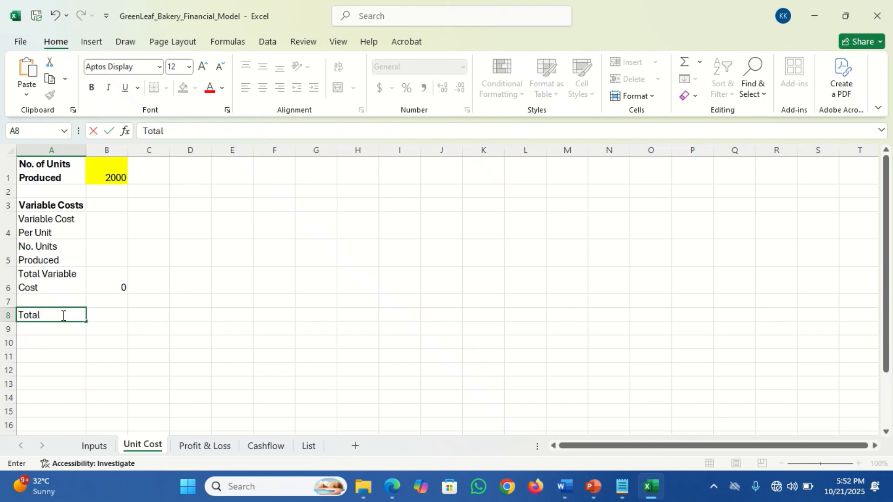
pyautogui.write(' Fixed Cost')
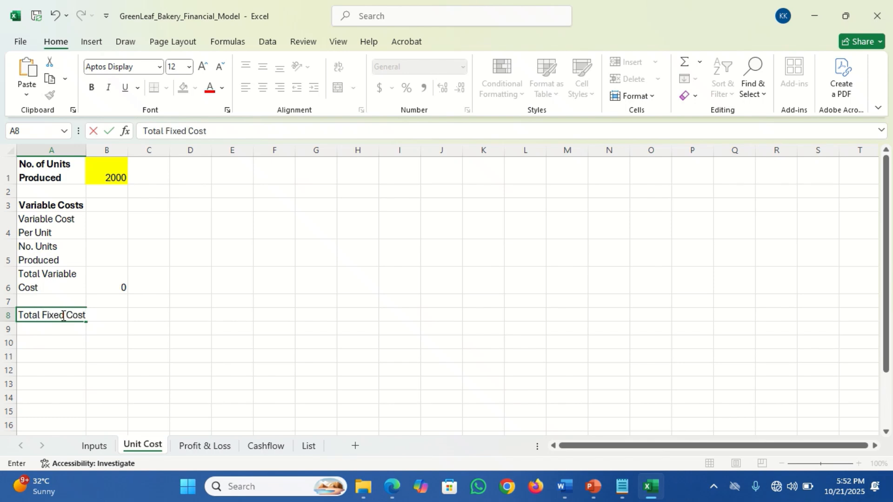
pyautogui.press('Return')
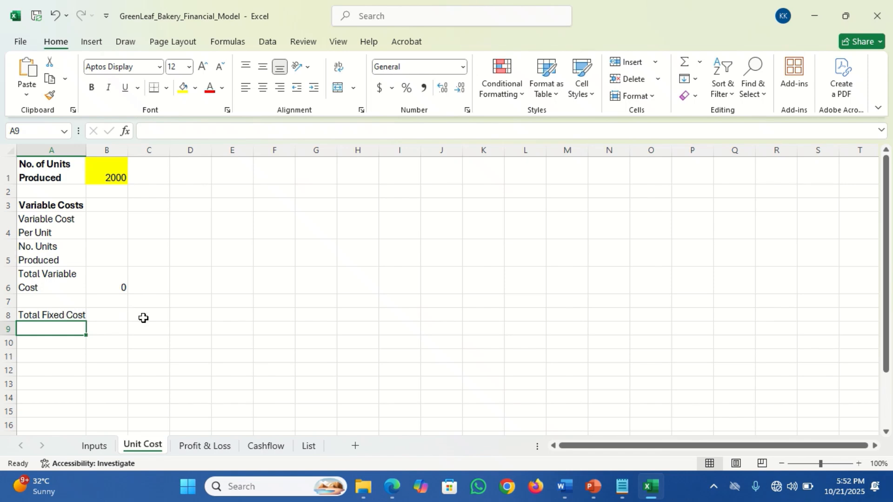
pyautogui.click(65, 314)
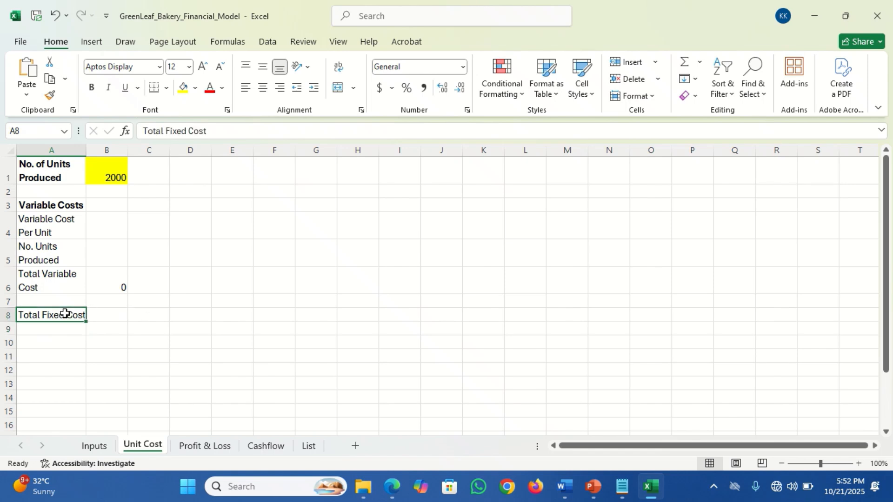
pyautogui.click(108, 314)
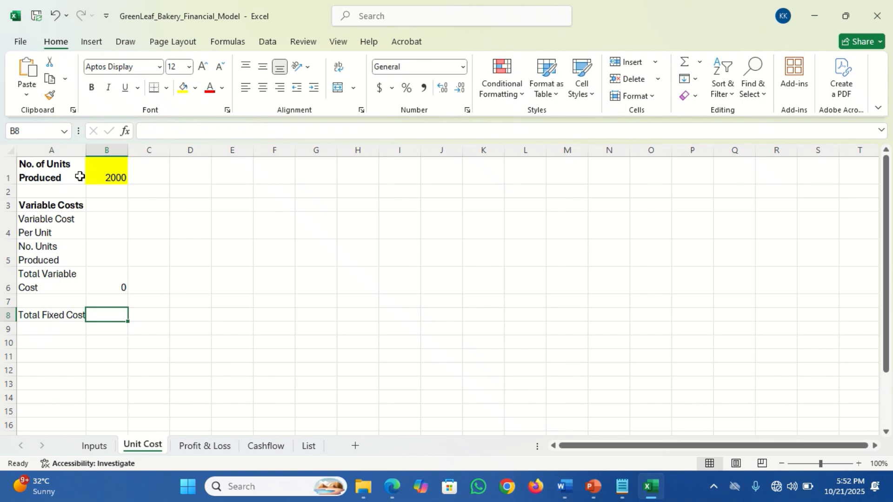
pyautogui.click(60, 314)
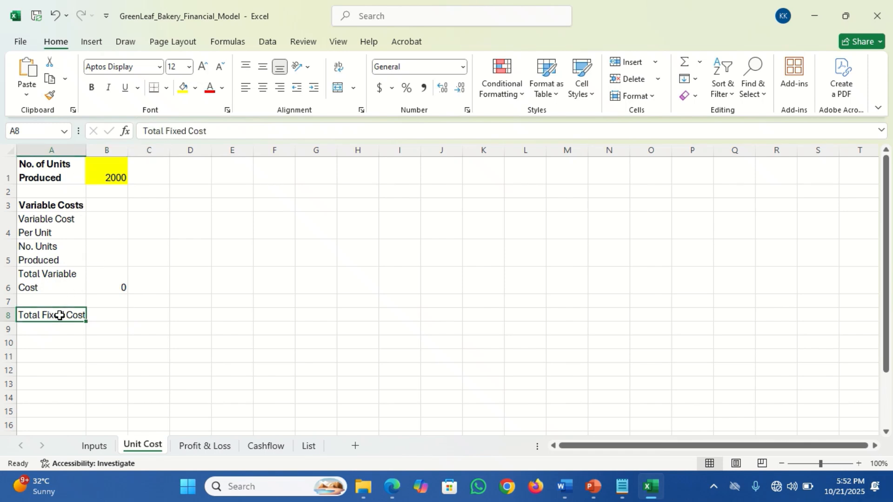
pyautogui.click(338, 67)
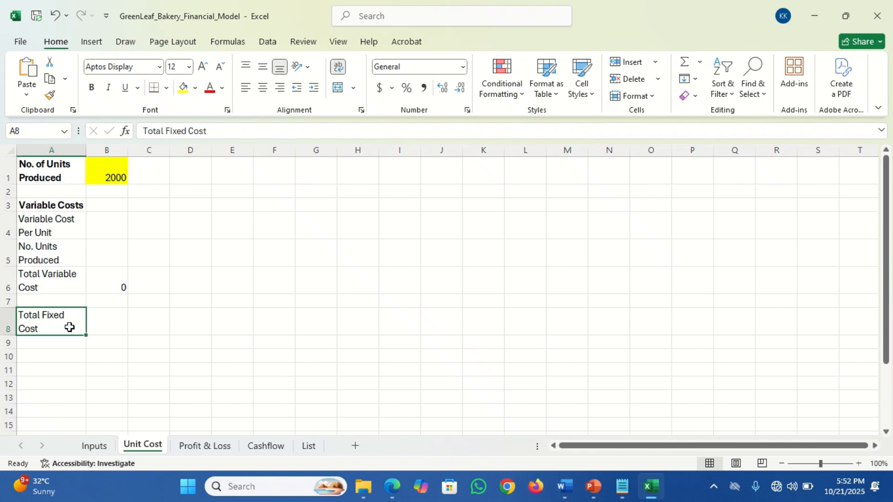
# Make the "Total Variable Cost" label in cell A6 bold.
pyautogui.click(60, 278)
pyautogui.hotkey('ctrl', 'b')
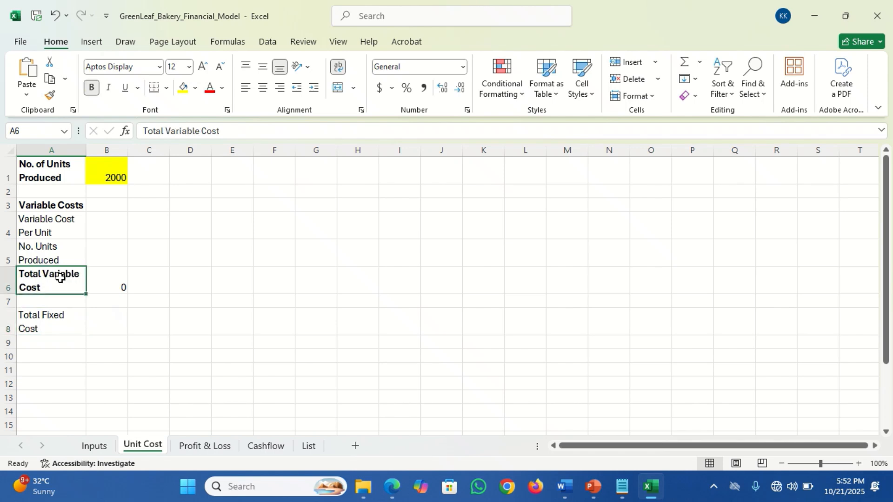
# Make the "Total Fixed Cost" label in cell A8 bold and add a bold "Total Cost" label in cell A9.
pyautogui.click(59, 314)
pyautogui.hotkey('ctrl', 'b')
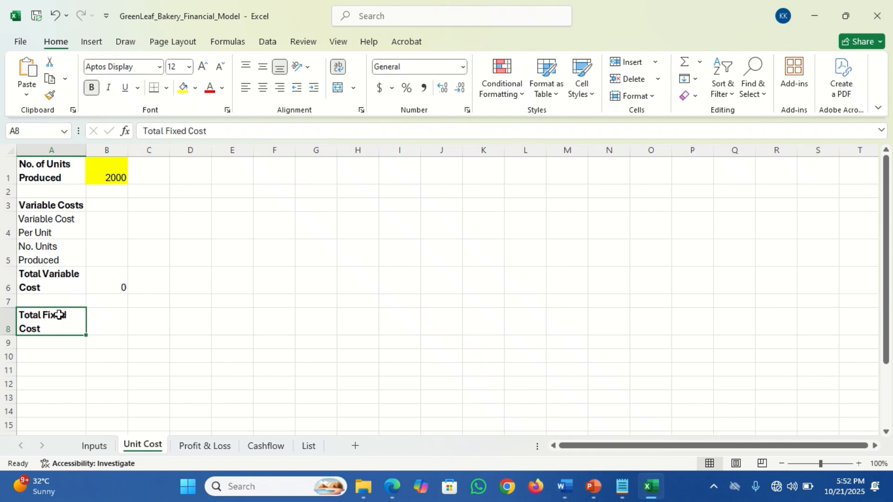
pyautogui.click(55, 342)
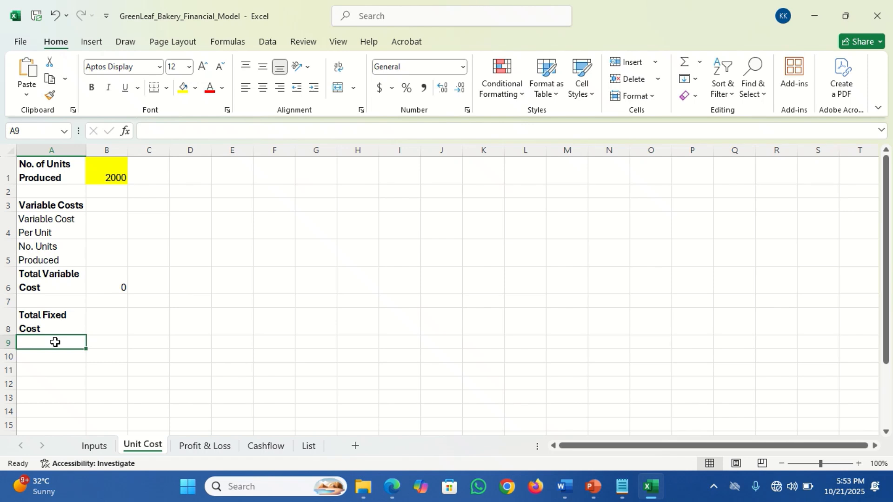
pyautogui.write('Total')
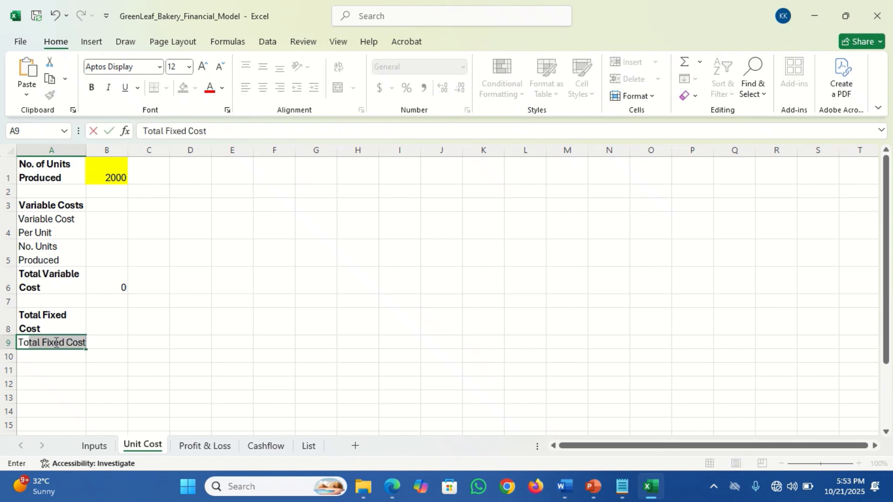
pyautogui.write(' Cost')
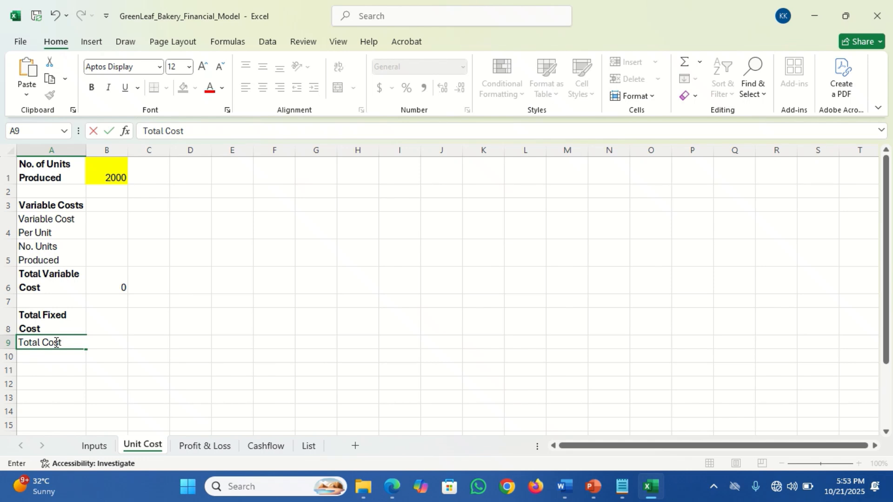
pyautogui.press('Return')
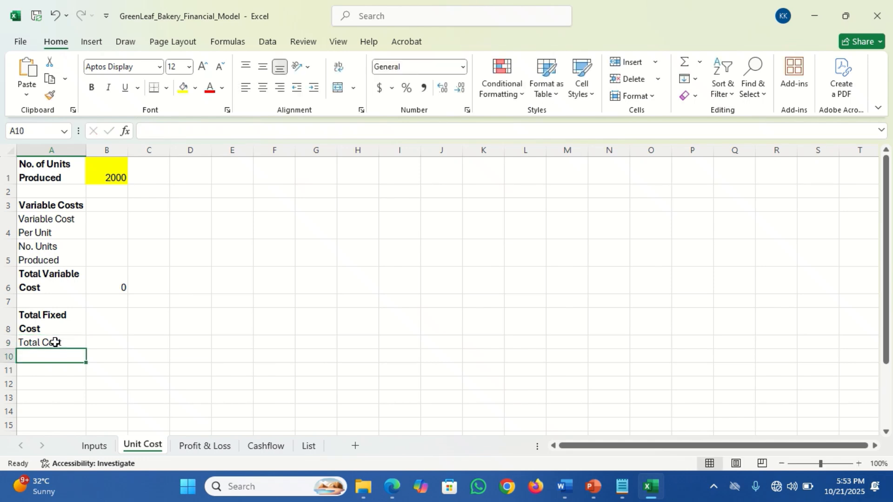
pyautogui.click(55, 342)
pyautogui.hotkey('ctrl', 'b')
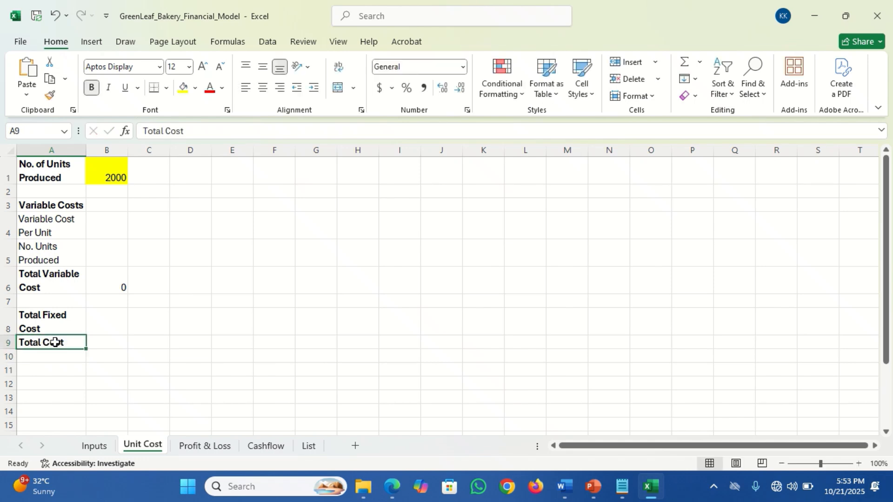
# Calculate the total cost in cell B9 with the formula =B6+B8.
pyautogui.click(114, 343)
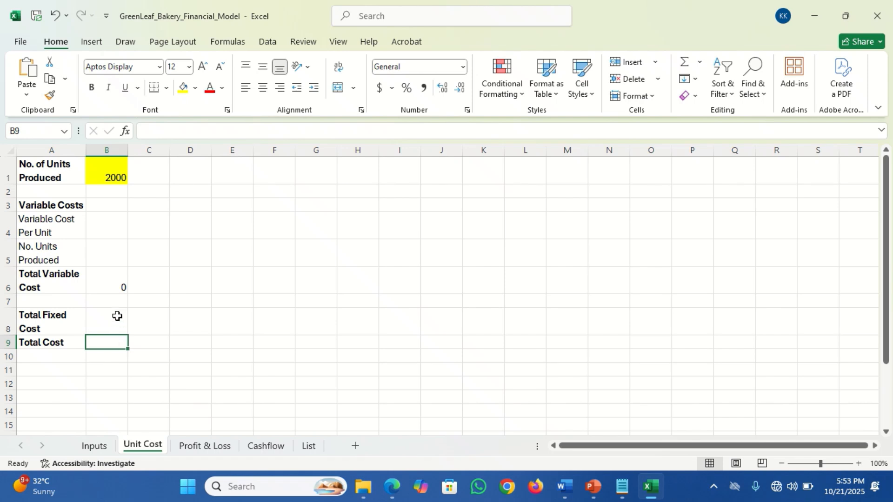
pyautogui.click(117, 281)
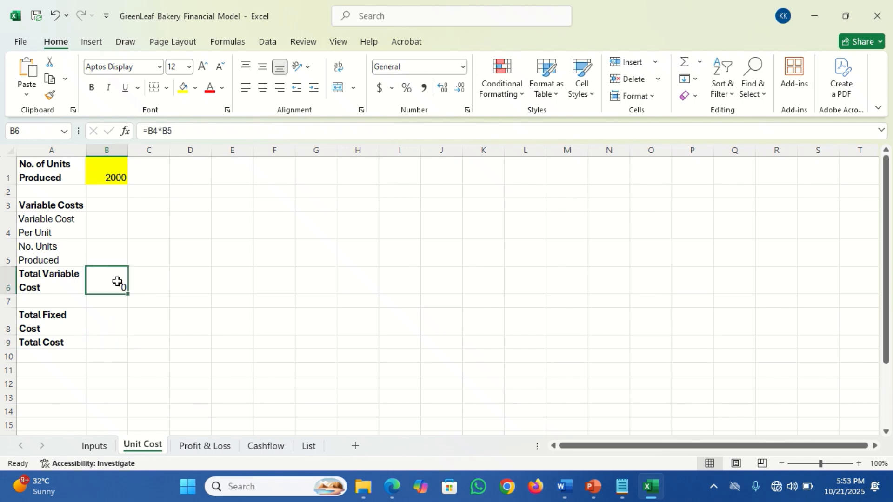
pyautogui.click(106, 342)
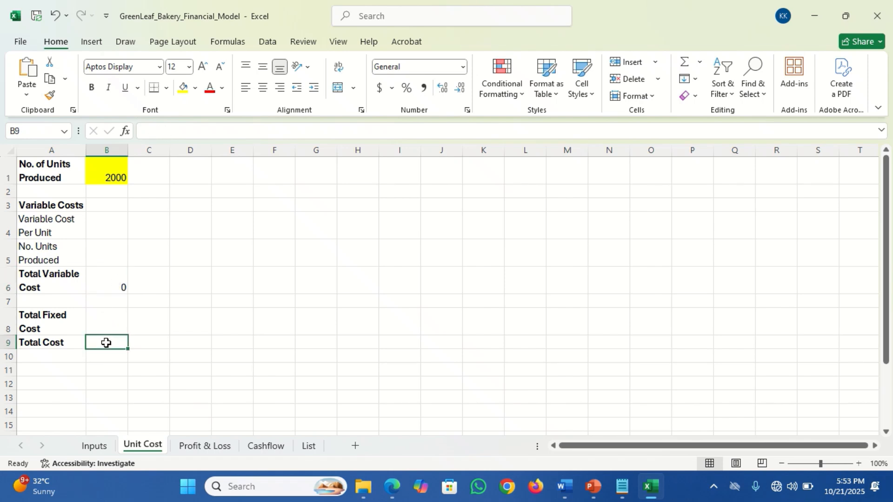
pyautogui.write('=')
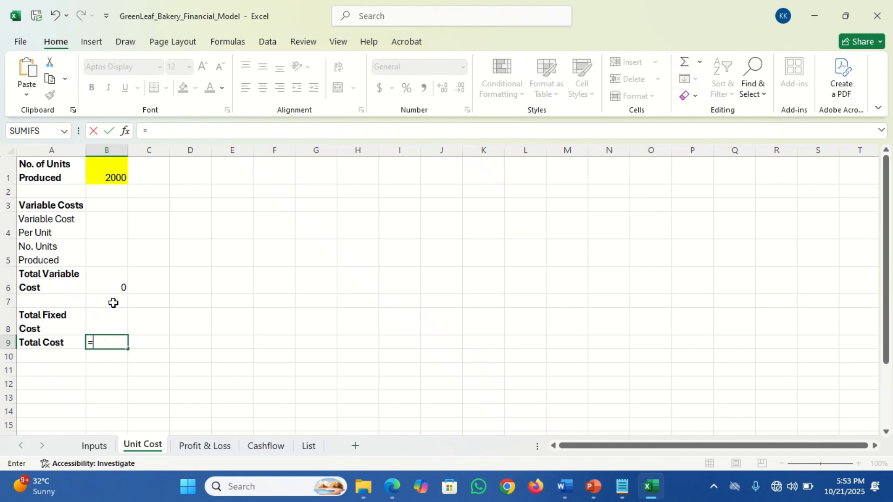
pyautogui.click(116, 285)
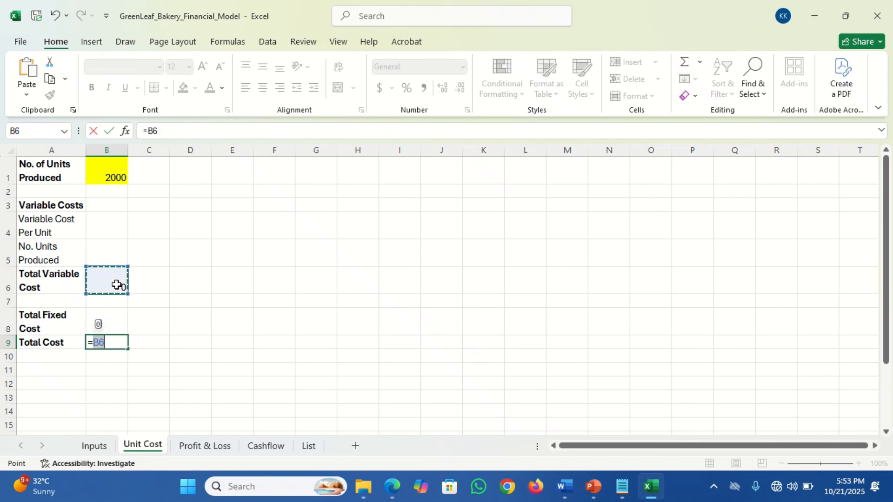
pyautogui.write('+')
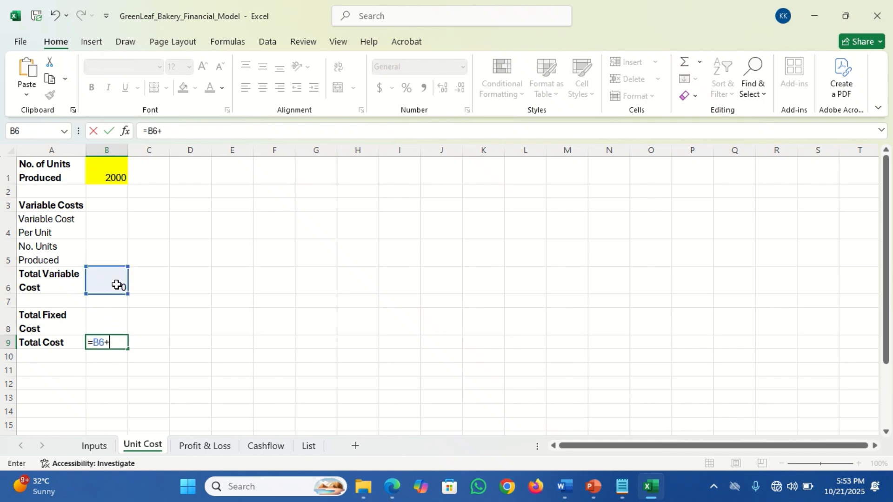
pyautogui.click(104, 320)
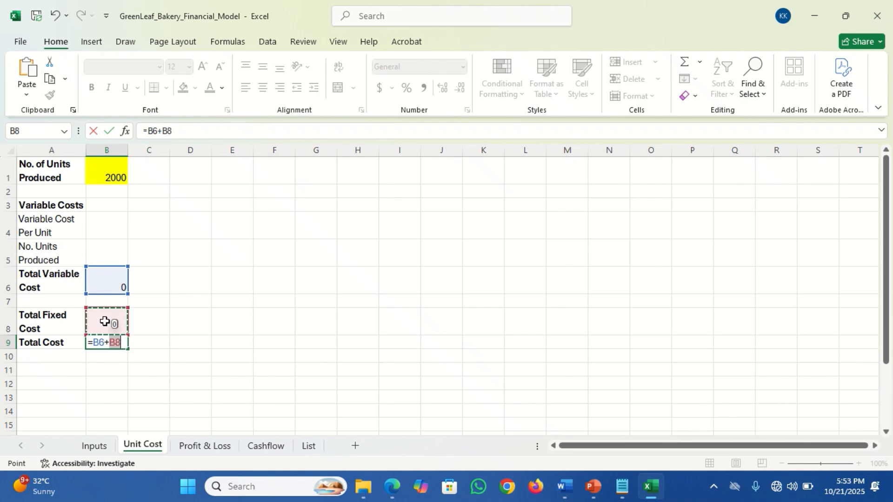
pyautogui.press('Return')
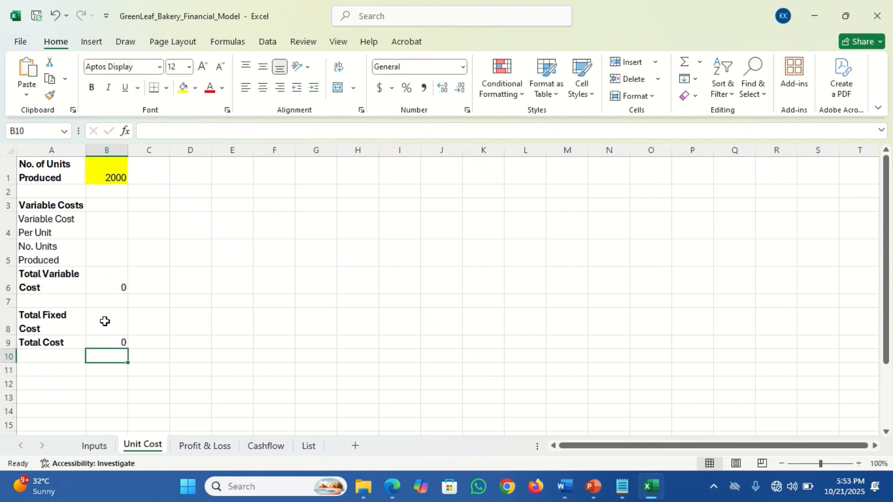
# Enter "Unit Cost" in cell A11, leaving row 10 blank, and make the label bold.
pyautogui.click(49, 369)
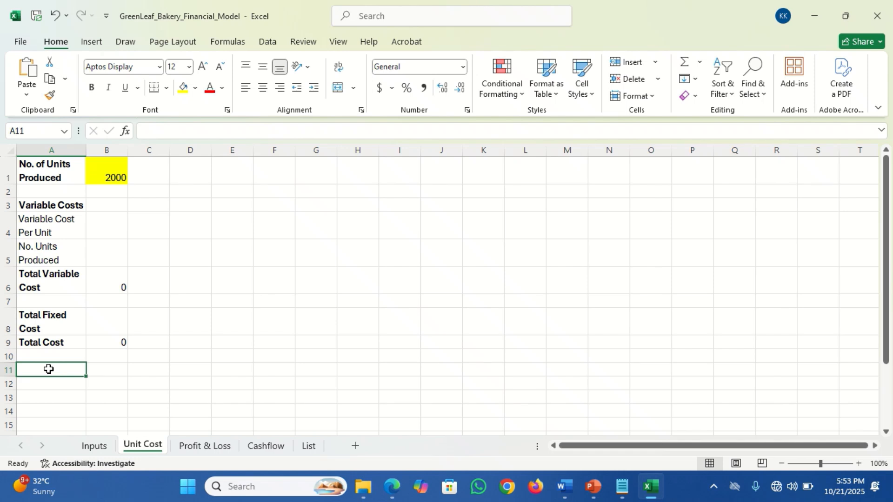
pyautogui.write('Uni')
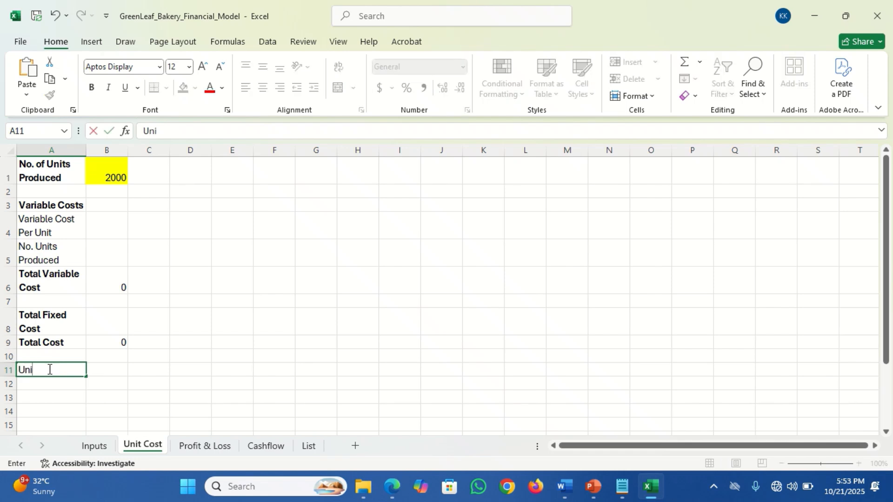
pyautogui.write('t Cost')
pyautogui.press('Return')
pyautogui.click(49, 369)
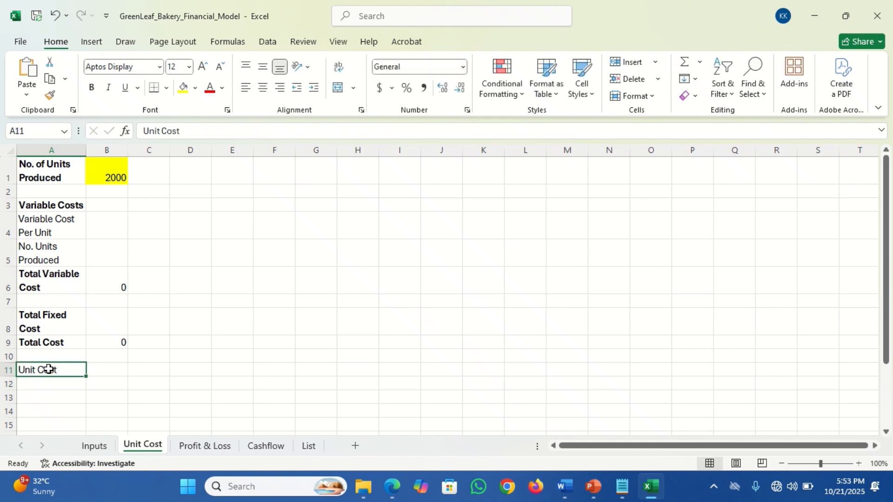
pyautogui.hotkey('ctrl', 'b')
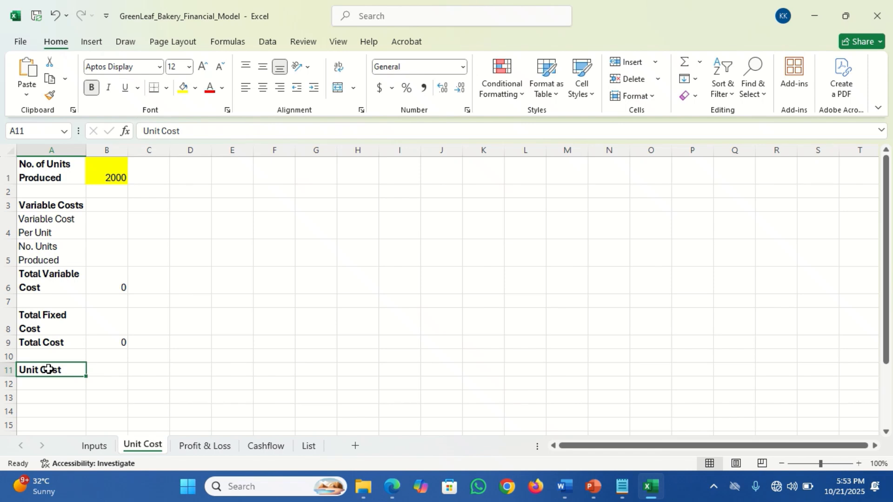
# Calculate the unit cost in cell B11 by dividing total cost by units produced with the formula =B9/B5.
pyautogui.click(110, 366)
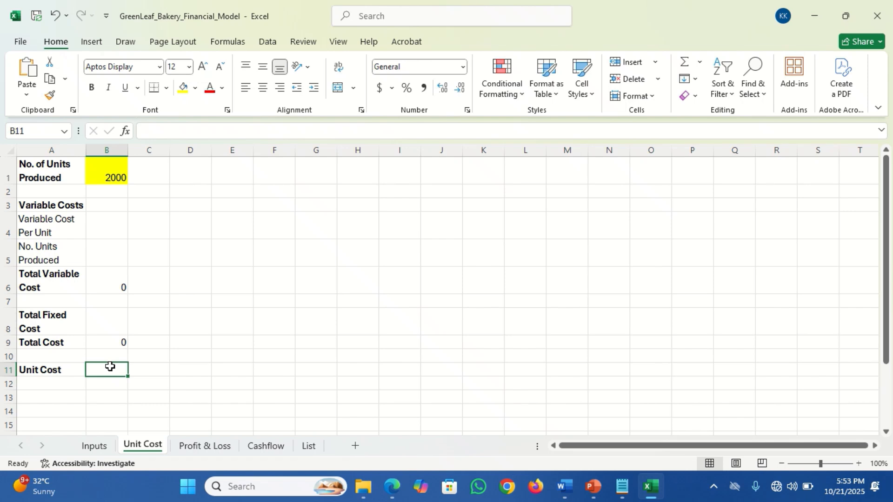
pyautogui.click(106, 253)
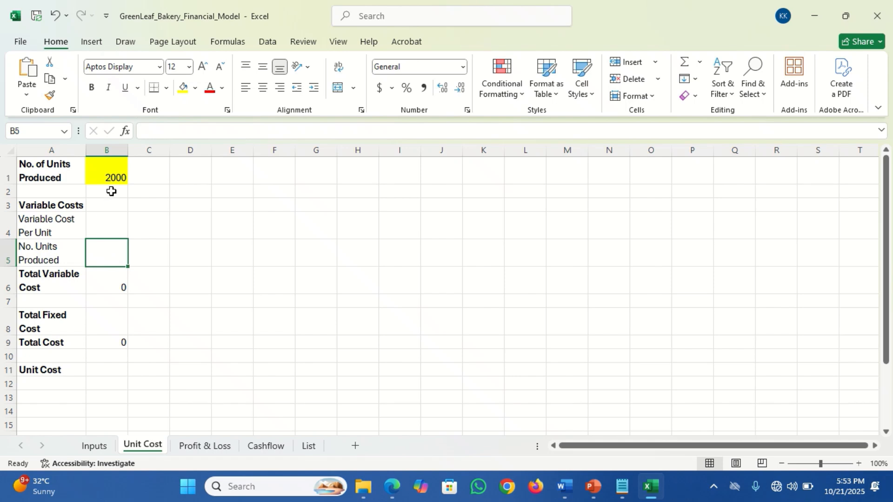
pyautogui.click(109, 175)
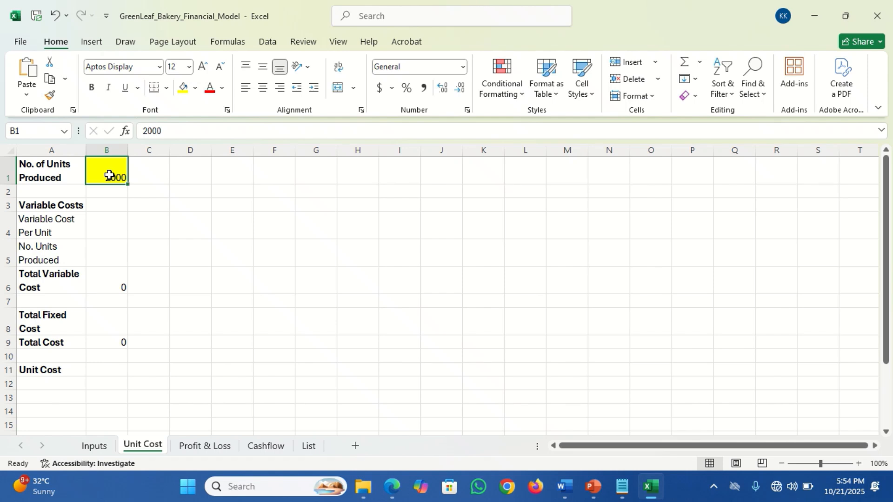
pyautogui.click(100, 254)
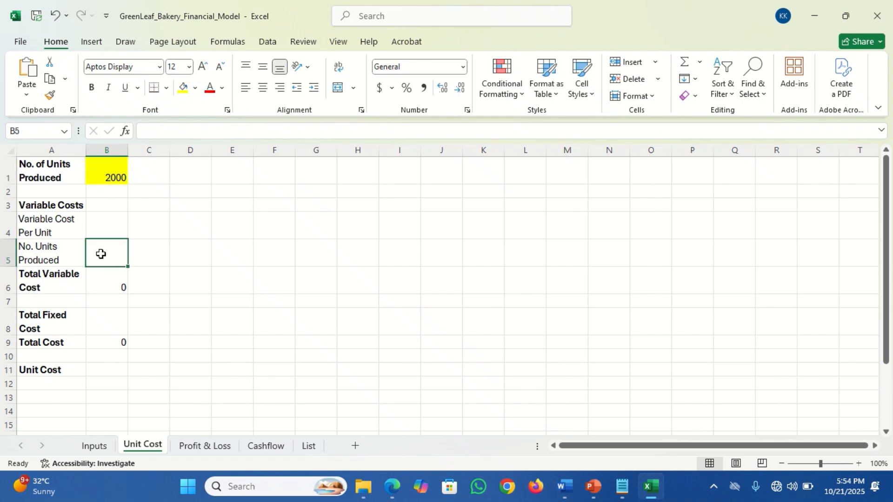
pyautogui.click(103, 368)
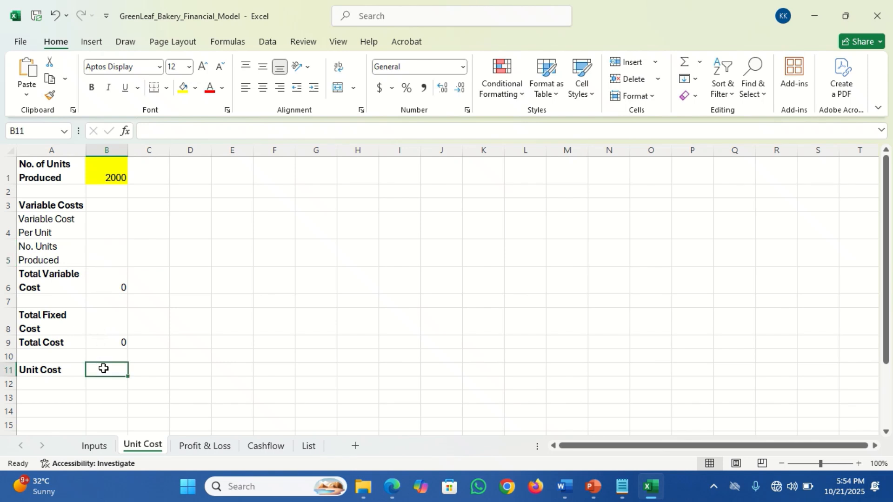
pyautogui.write('=')
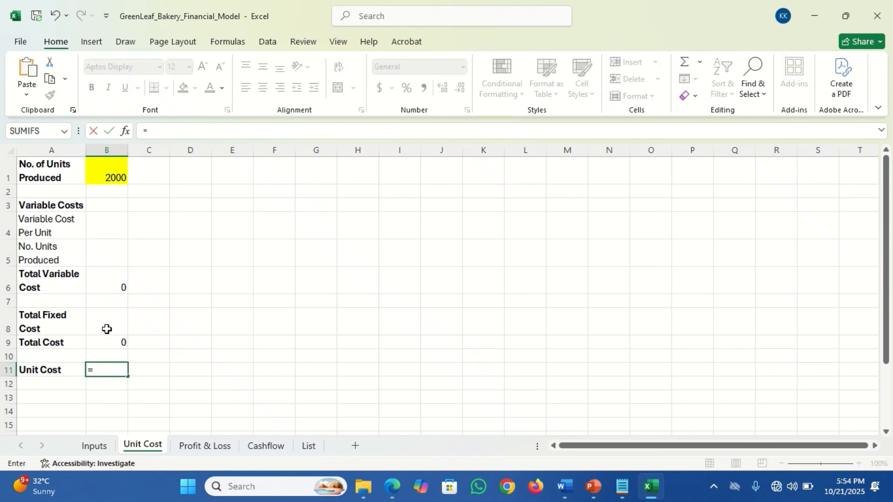
pyautogui.click(113, 342)
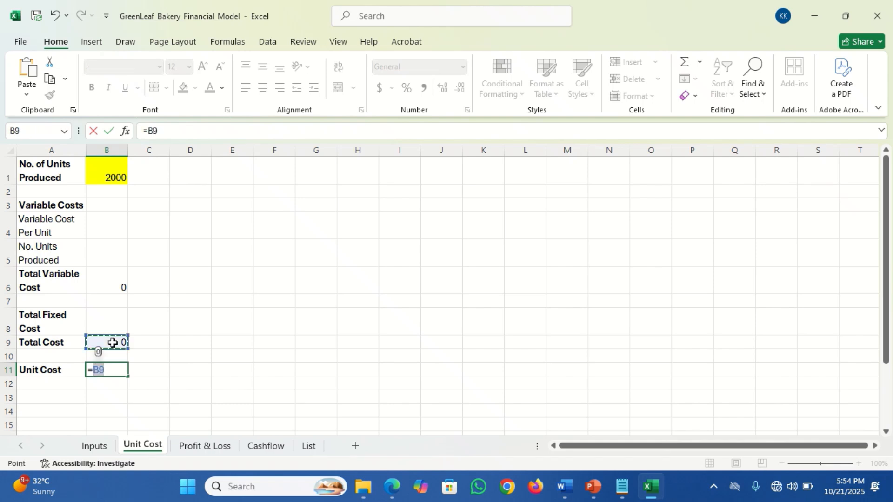
pyautogui.write('/')
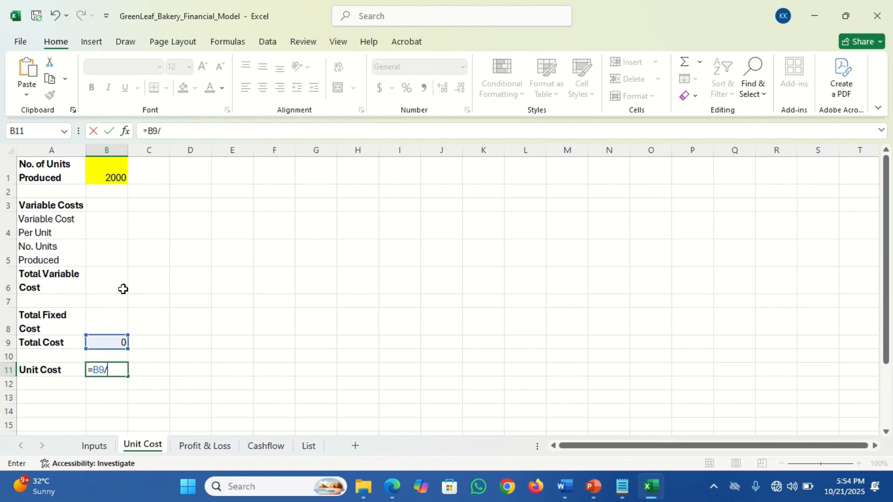
pyautogui.click(110, 255)
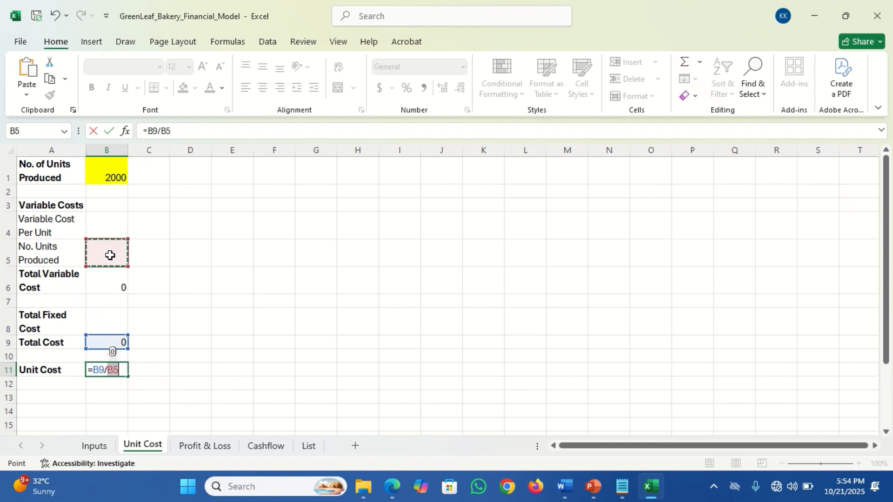
pyautogui.press('Return')
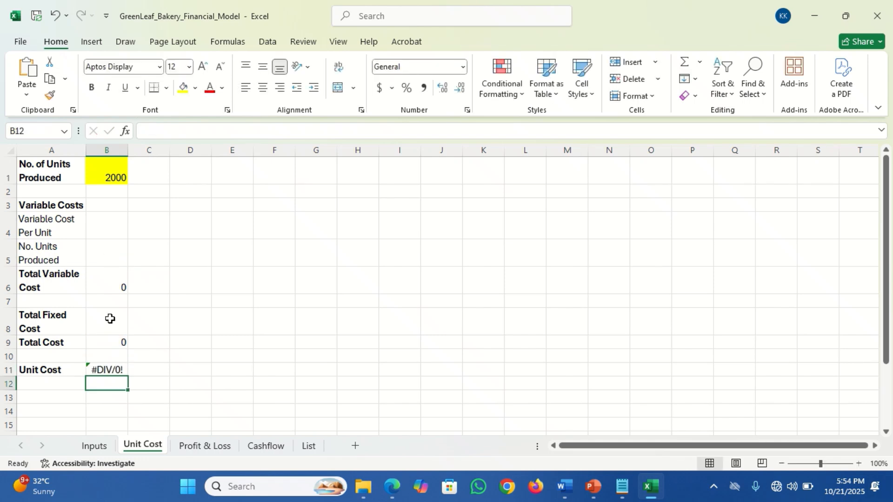
pyautogui.click(105, 371)
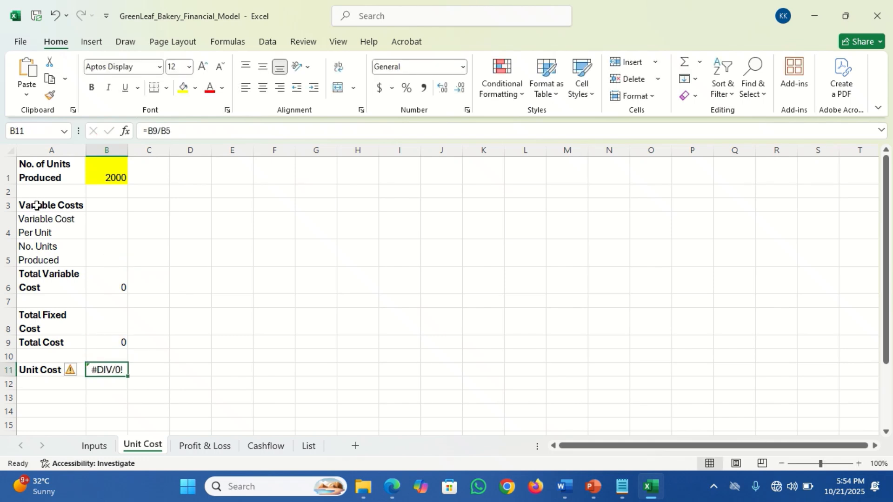
# Apply All Borders to the cost table in cells A3:B11.
pyautogui.moveTo(37, 205); pyautogui.dragTo(113, 370)
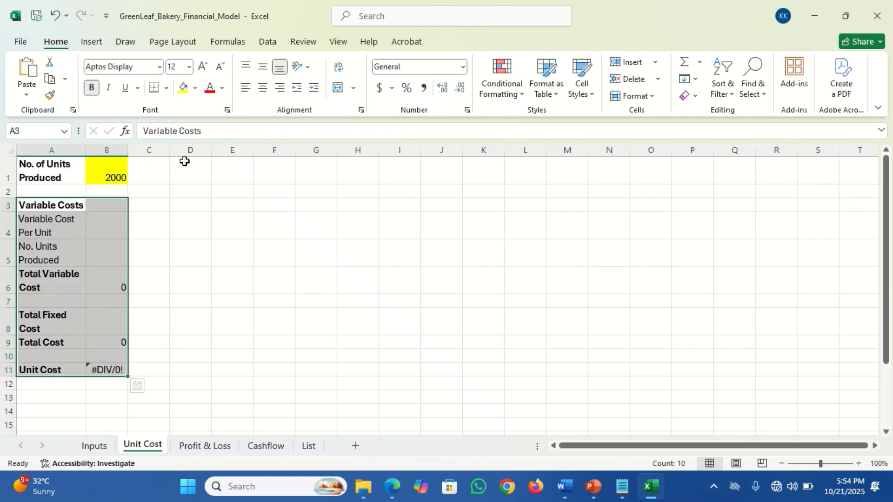
pyautogui.click(166, 87)
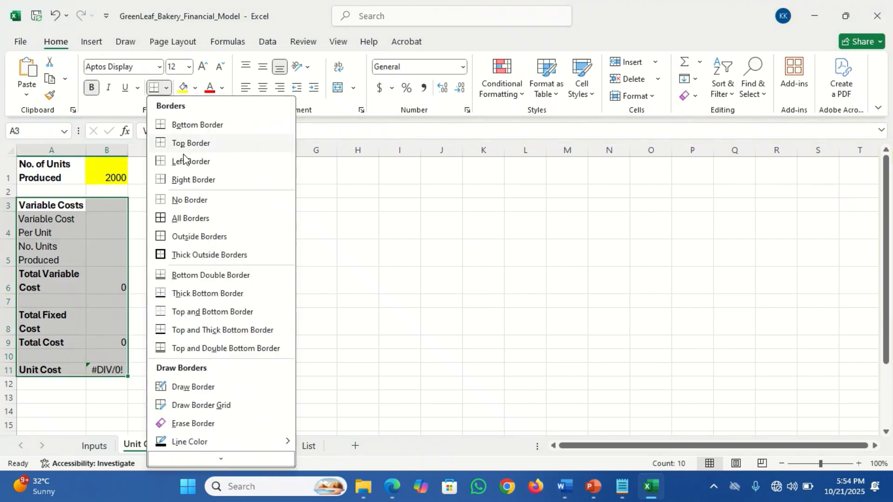
pyautogui.click(196, 219)
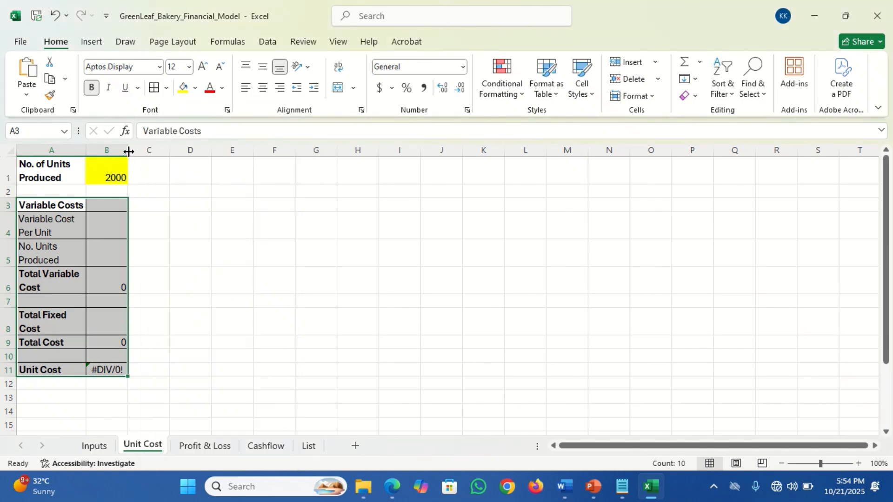
# Widen columns A and B so the labels fit, and increase the font size of A3:B11 to 14.
pyautogui.moveTo(129, 152); pyautogui.dragTo(170, 153)
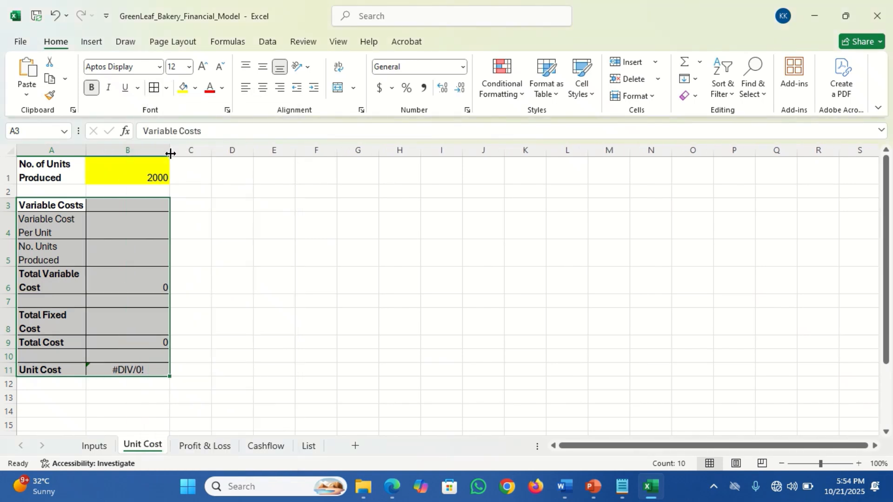
pyautogui.moveTo(87, 148); pyautogui.dragTo(122, 149)
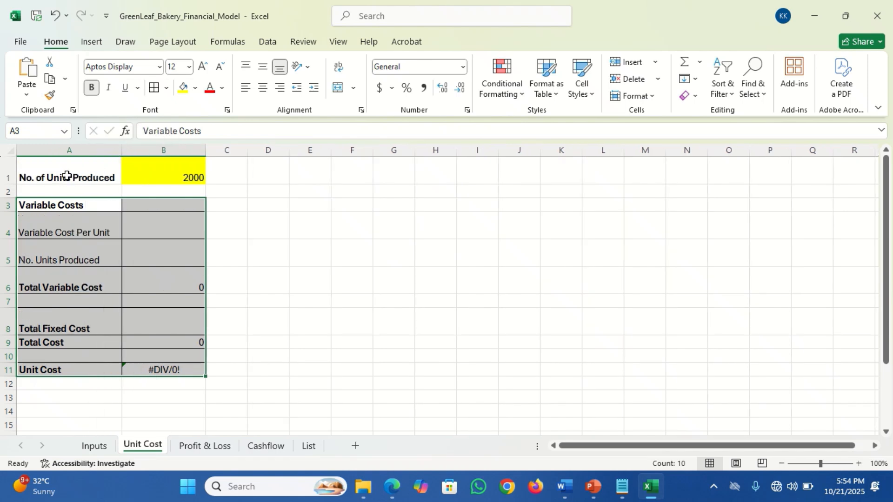
pyautogui.click(201, 71)
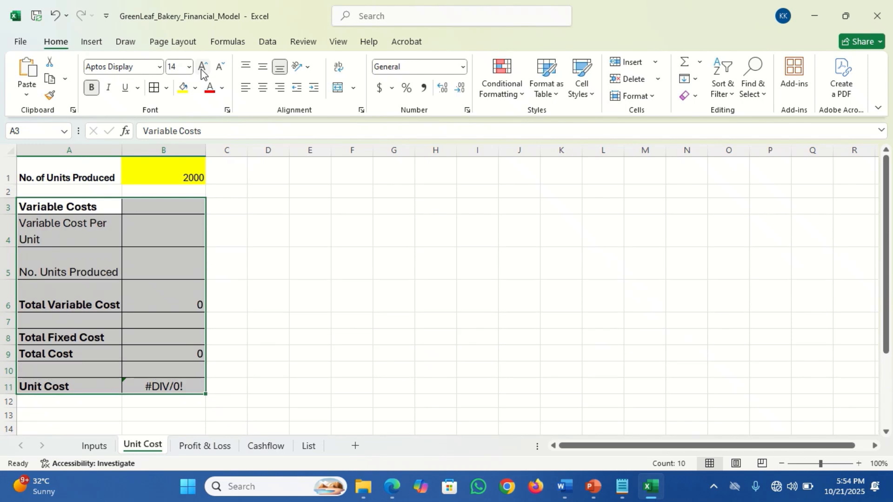
# Increase the font size of the cost table A3:B11 to 16 and widen column B.
pyautogui.click(201, 71)
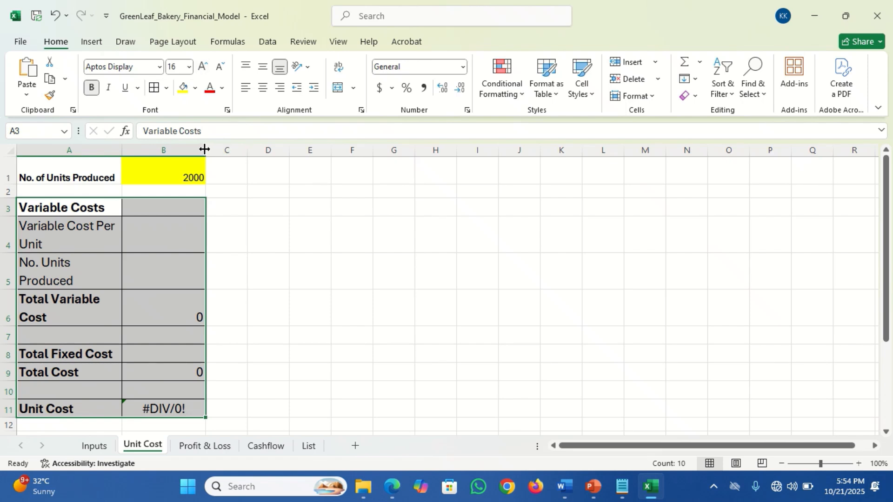
pyautogui.moveTo(205, 150); pyautogui.dragTo(235, 150)
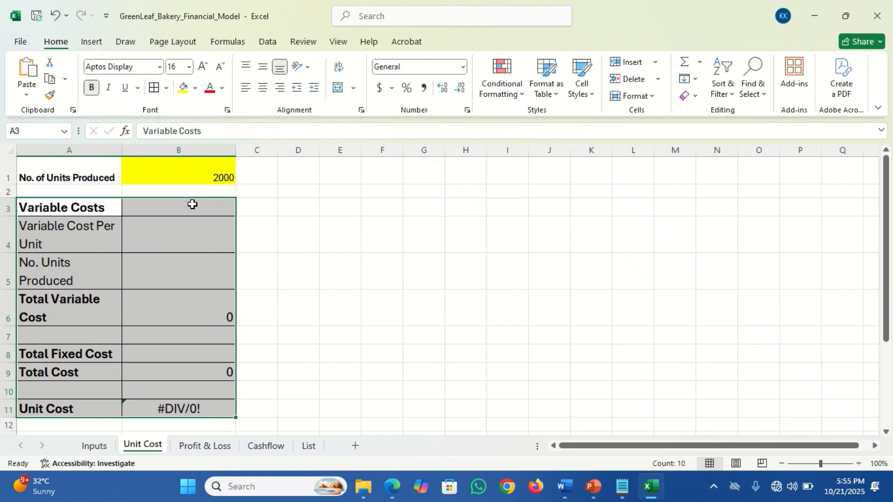
# Apply the comma number style to the cost table's value cells B3:B11.
pyautogui.moveTo(192, 204); pyautogui.dragTo(192, 403)
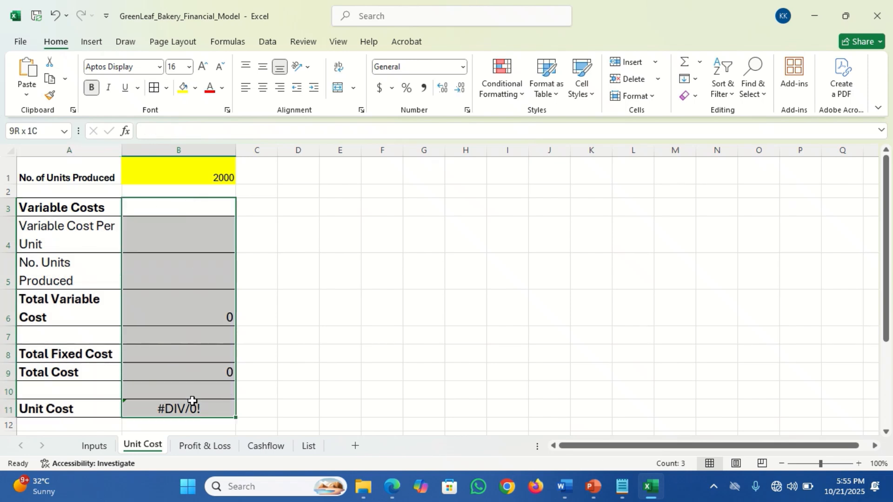
pyautogui.click(422, 89)
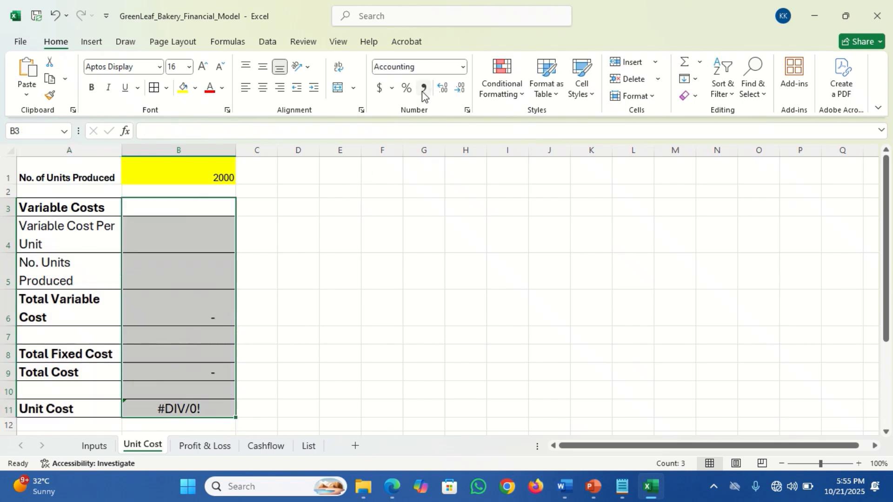
pyautogui.click(171, 321)
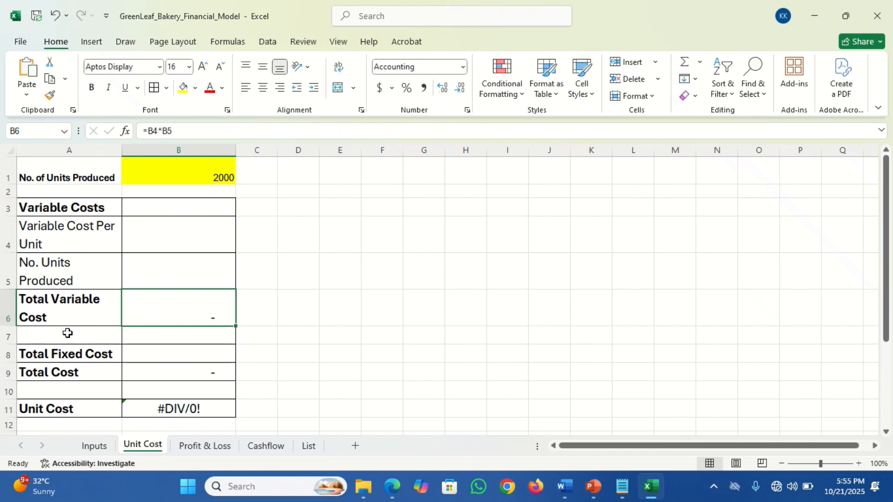
pyautogui.click(67, 333)
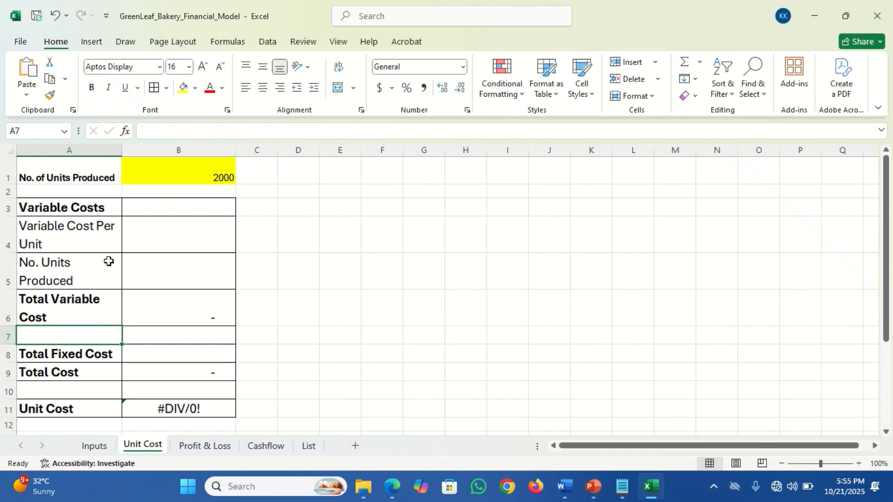
# Begin a formula in cell B4 for the variable cost per unit.
pyautogui.click(146, 244)
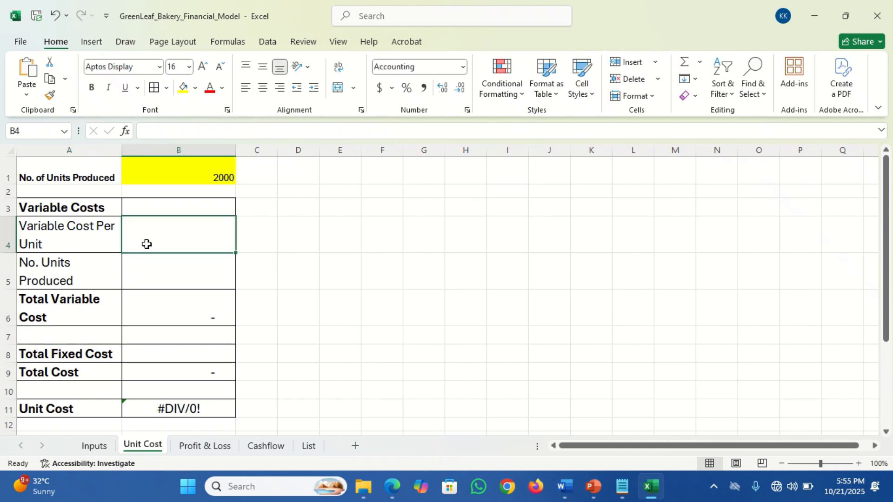
pyautogui.write('=')
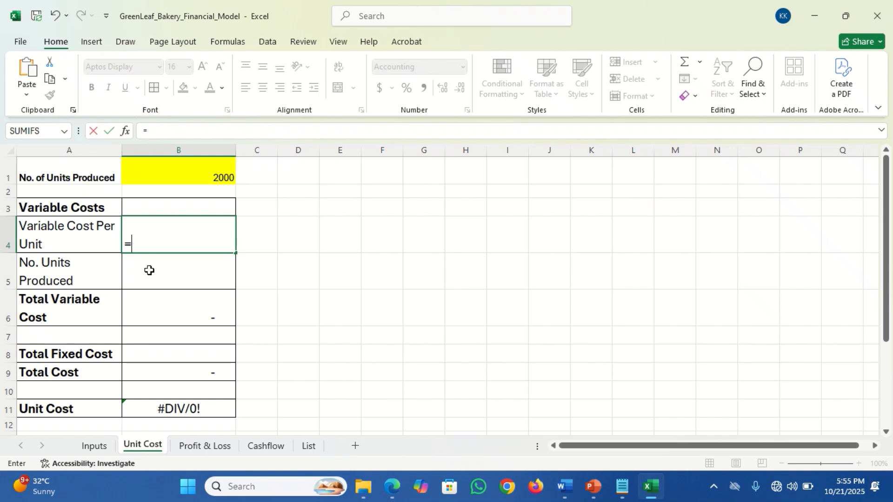
pyautogui.click(94, 447)
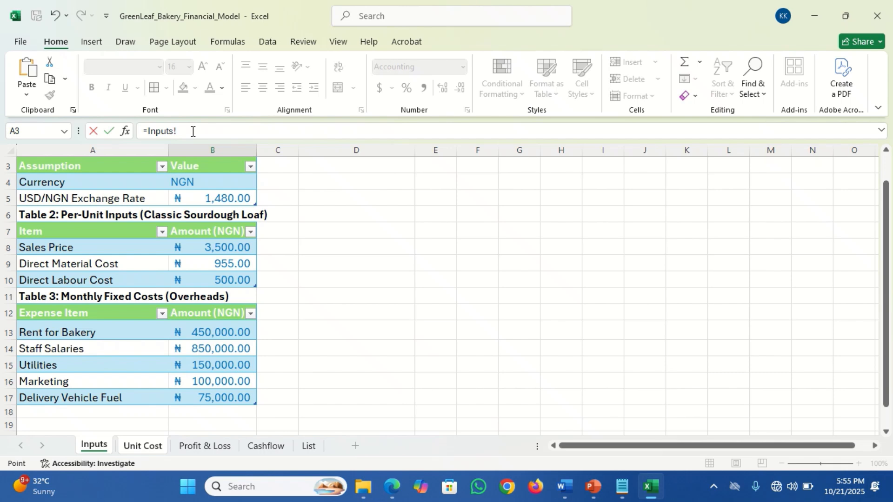
pyautogui.click(147, 446)
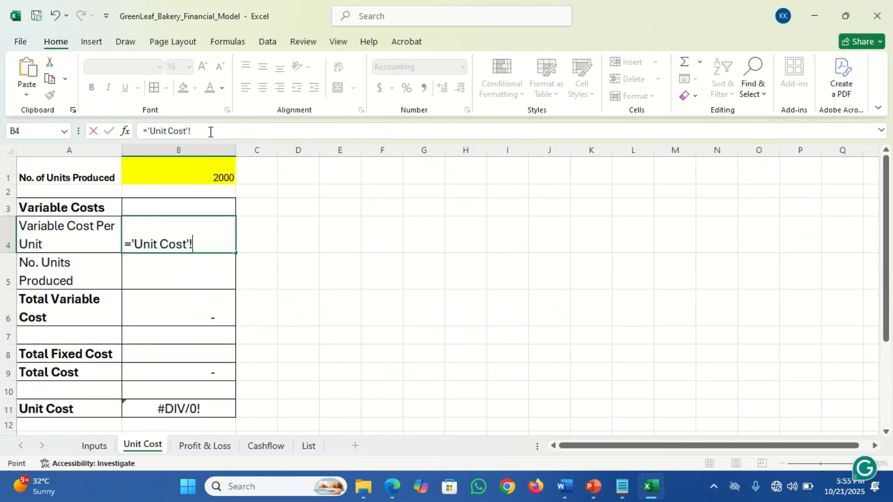
pyautogui.press('BackSpace')
pyautogui.press('BackSpace')
pyautogui.press('BackSpace')
pyautogui.press('BackSpace')
pyautogui.press('BackSpace')
pyautogui.press('BackSpace')
pyautogui.press('BackSpace')
pyautogui.press('BackSpace')
pyautogui.press('BackSpace')
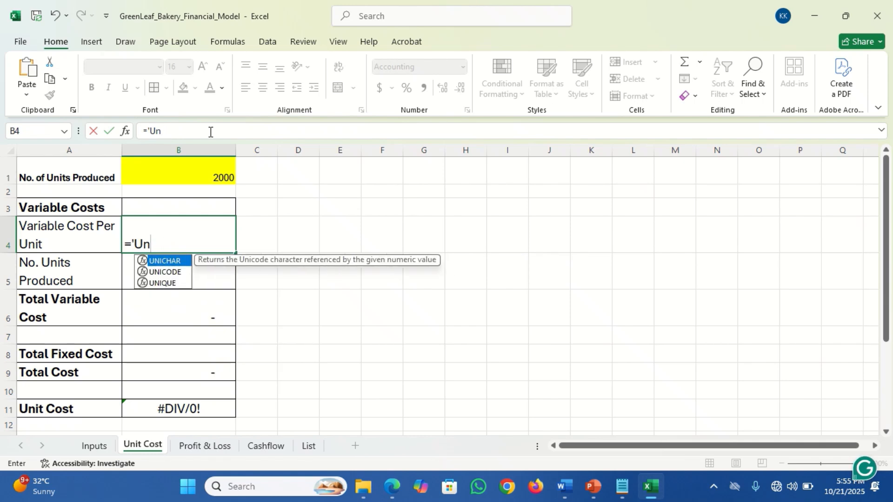
pyautogui.press('BackSpace')
pyautogui.press('BackSpace')
pyautogui.press('BackSpace')
# Complete the B4 formula as =SUM(Inputs!B9:B10) to add the direct material and direct labour costs from the Inputs sheet.
pyautogui.write('sum')
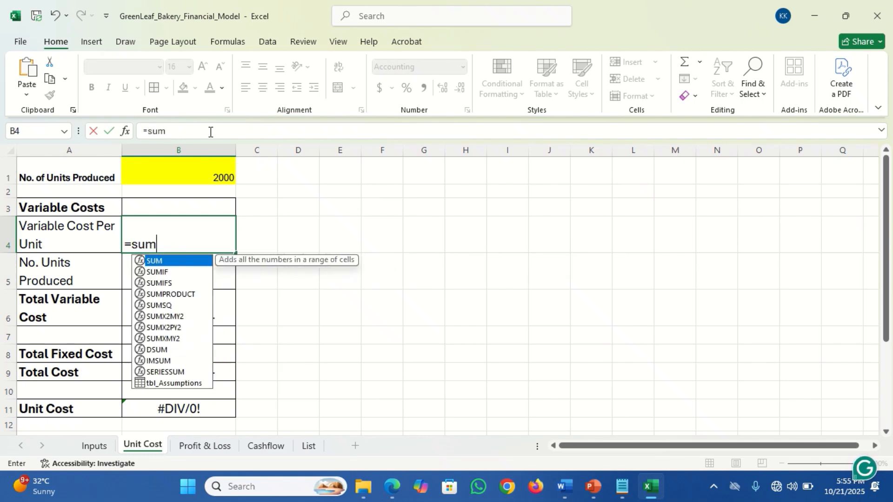
pyautogui.press('Tab')
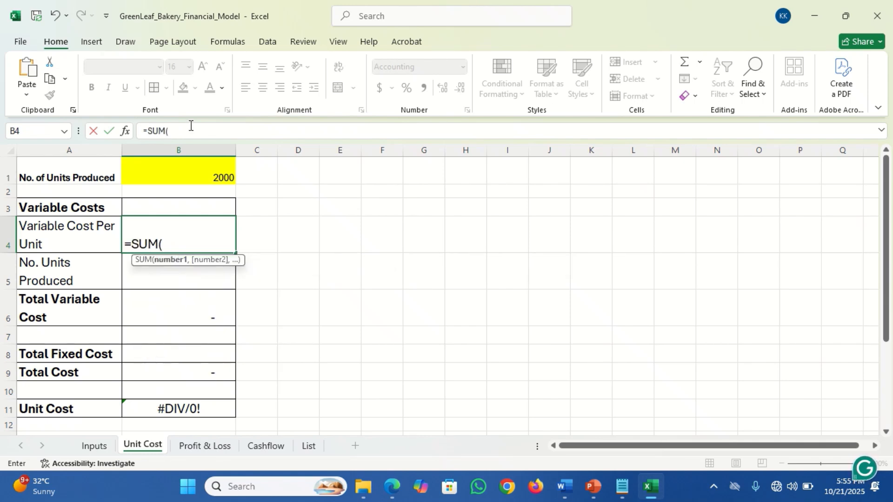
pyautogui.click(95, 447)
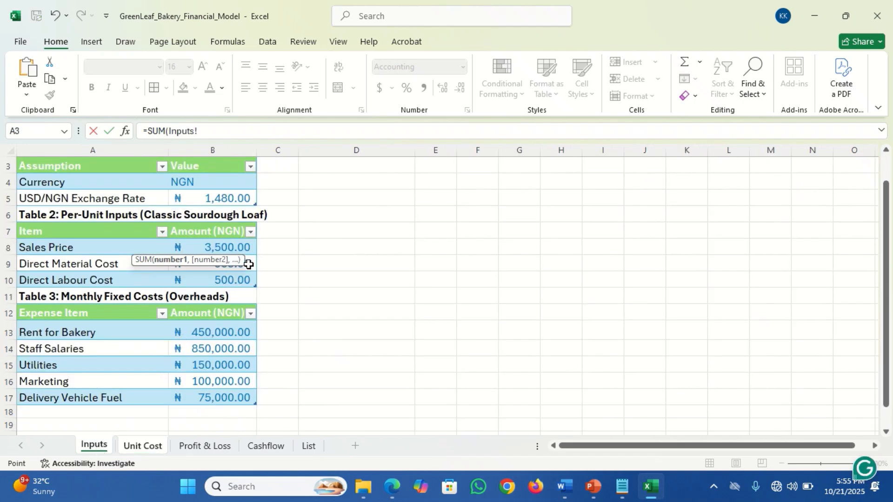
pyautogui.moveTo(249, 264); pyautogui.dragTo(249, 281)
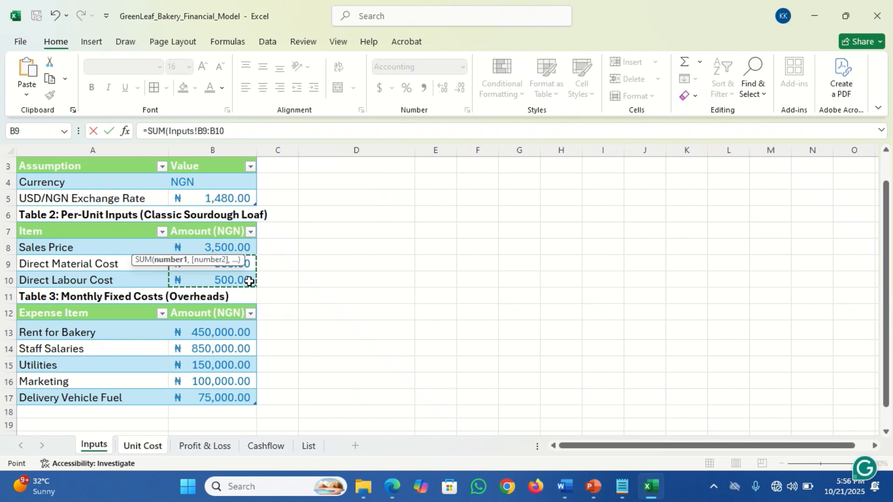
pyautogui.write(')')
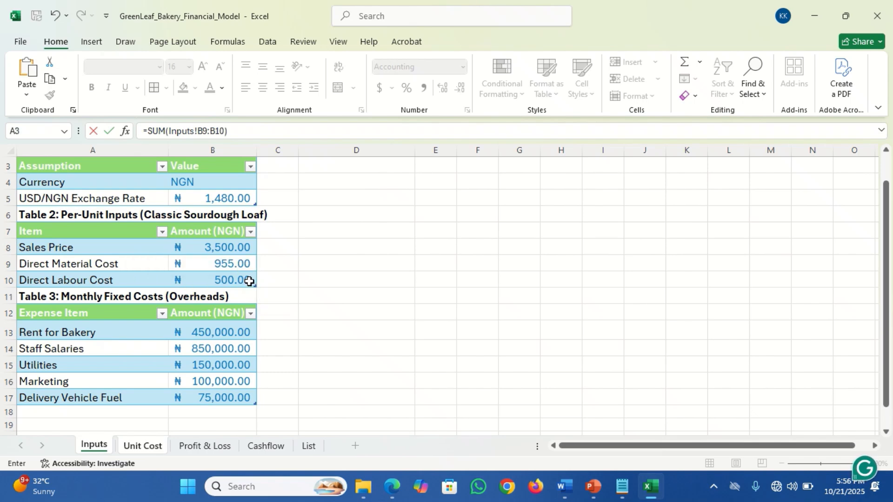
pyautogui.press('Return')
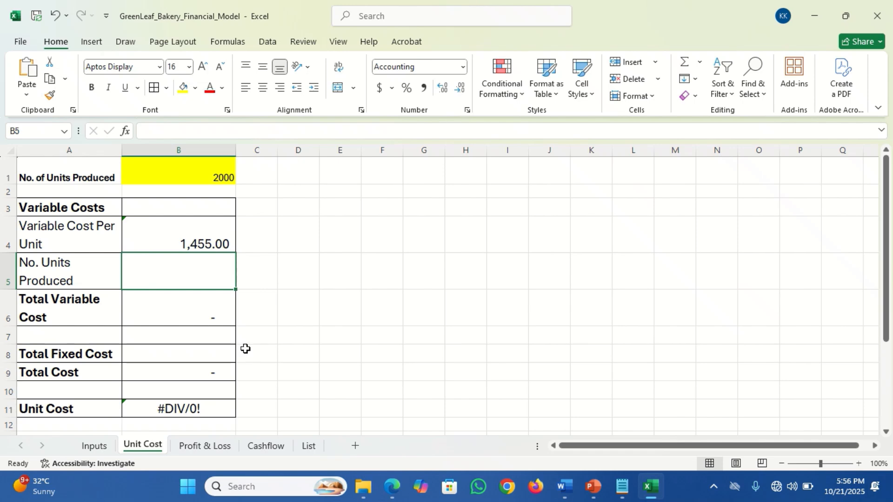
pyautogui.click(95, 446)
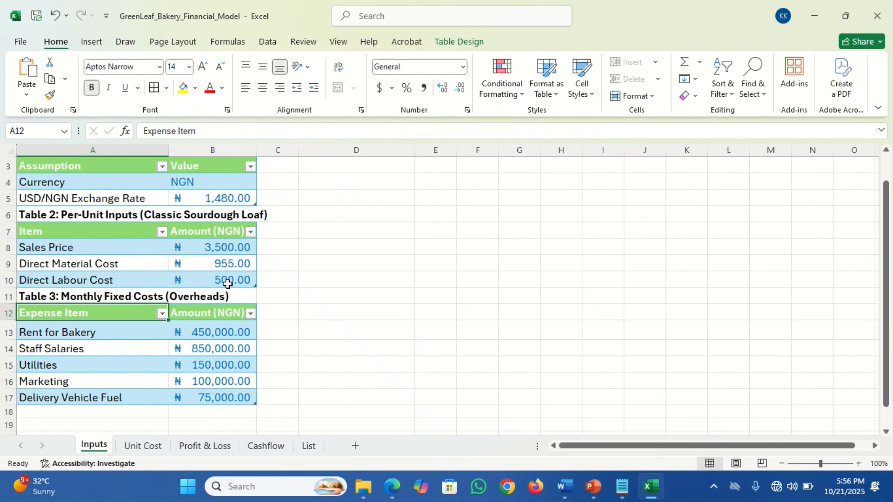
pyautogui.click(150, 448)
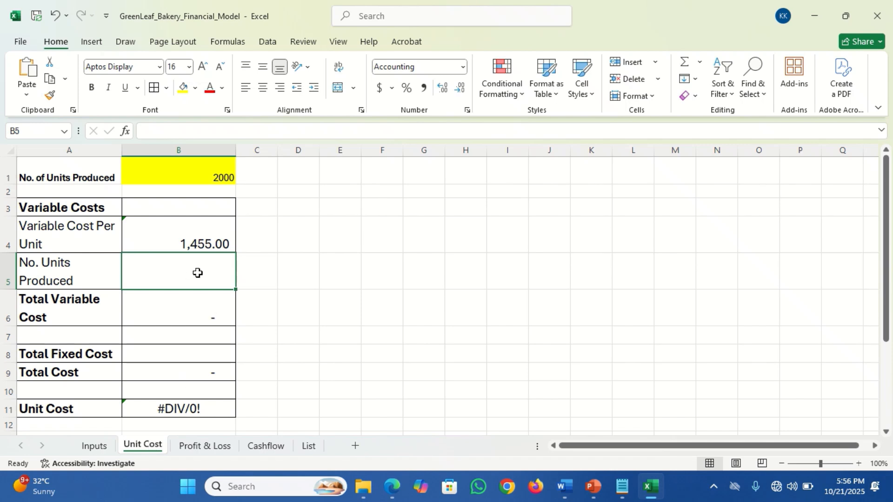
# Increase the font size of the units produced value in B1 and its label in A1 to 14.
pyautogui.click(201, 173)
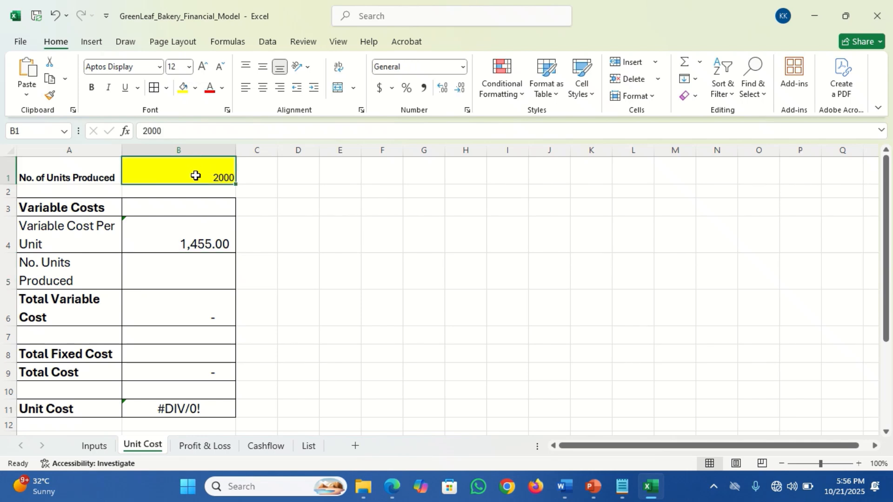
pyautogui.click(201, 69)
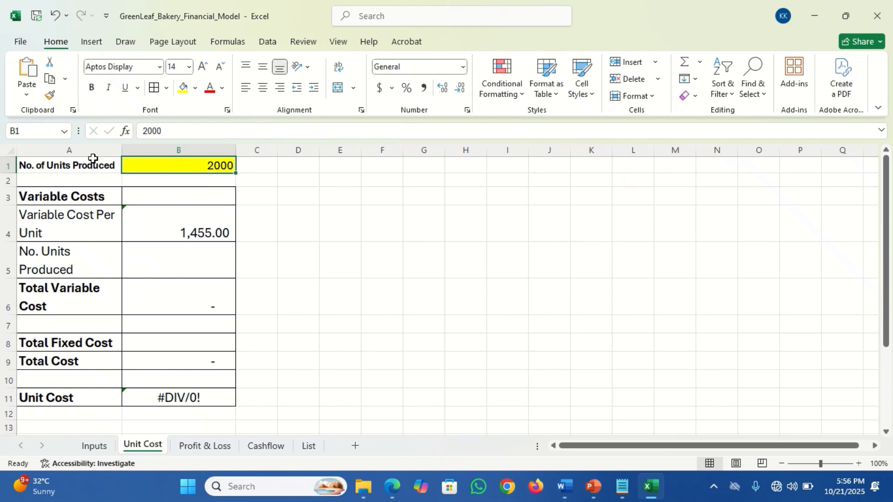
pyautogui.click(56, 166)
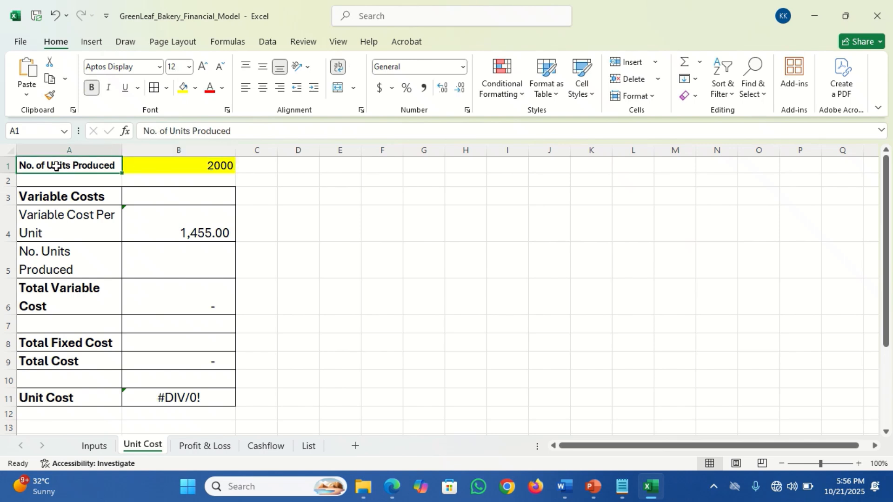
pyautogui.click(201, 70)
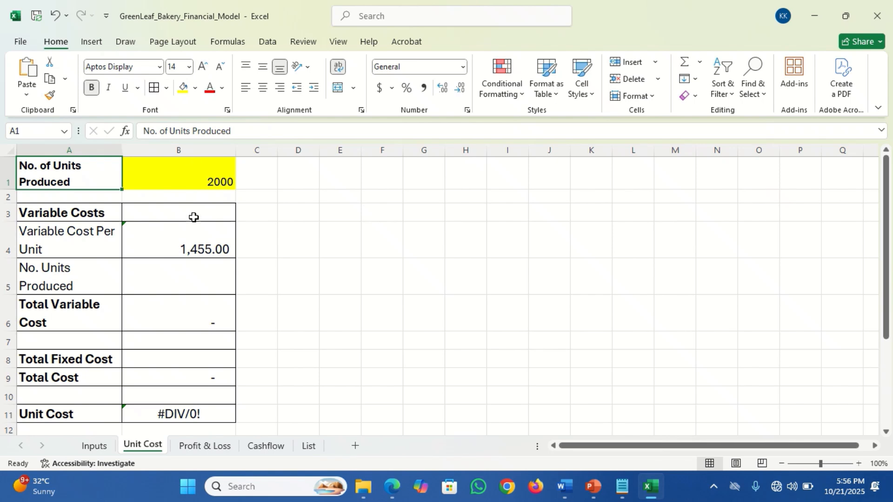
# Link the number of units produced in cell B5 to the yellow input cell with the formula =B1.
pyautogui.click(176, 272)
pyautogui.write('=')
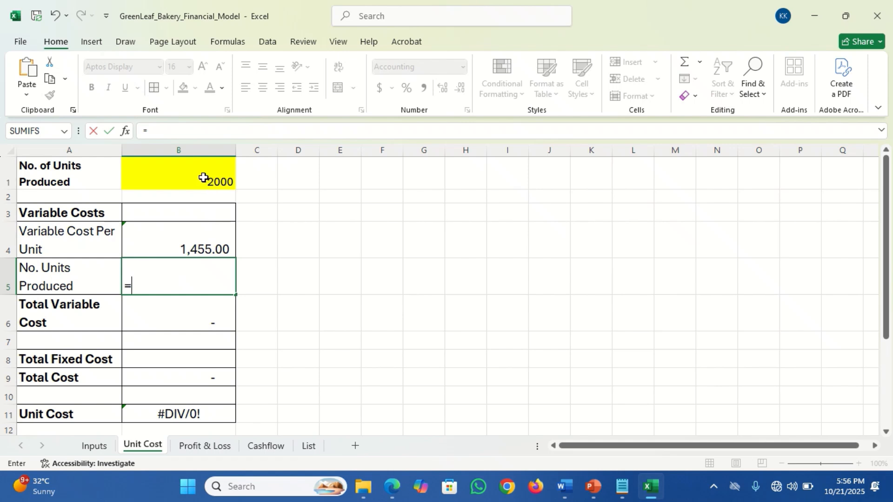
pyautogui.click(204, 178)
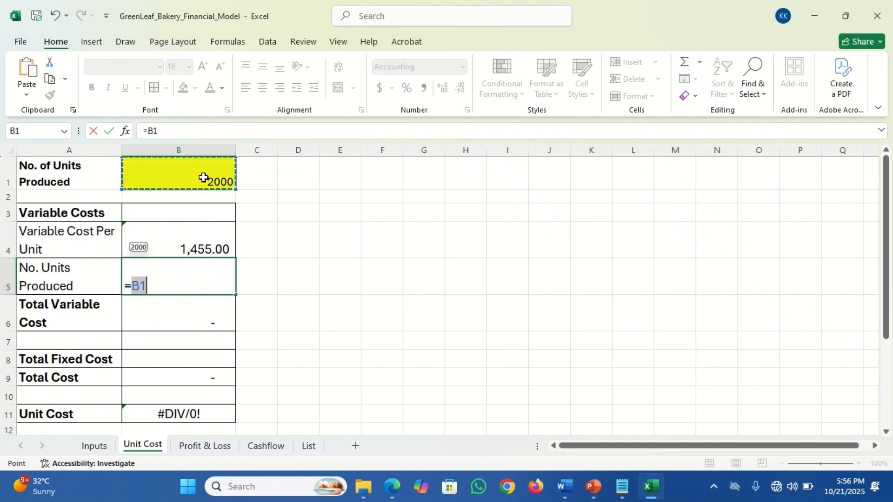
pyautogui.press('Return')
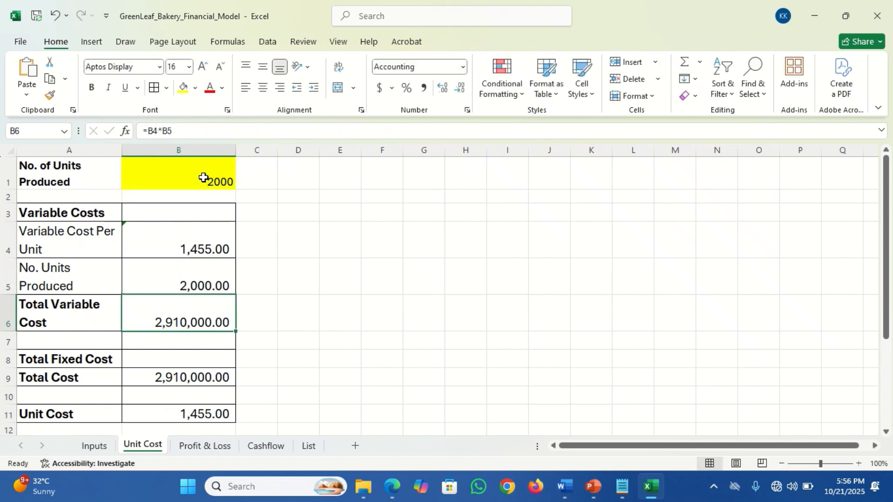
# Test the link between B1 and B5 by setting the units produced in B1 to 1000, and restore it to 2000.
pyautogui.click(195, 176)
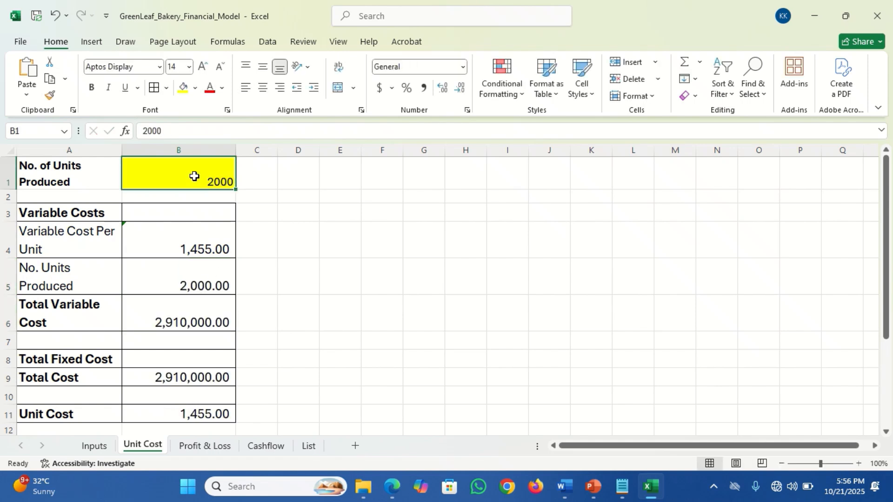
pyautogui.click(190, 280)
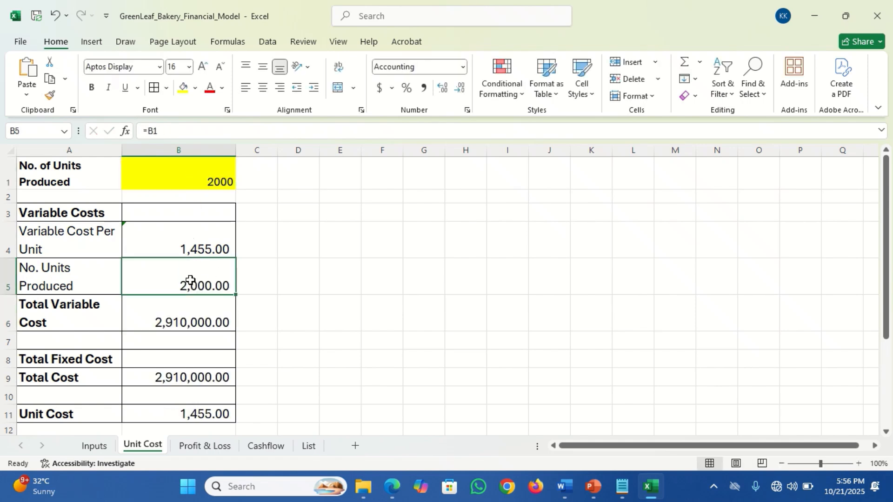
pyautogui.click(199, 176)
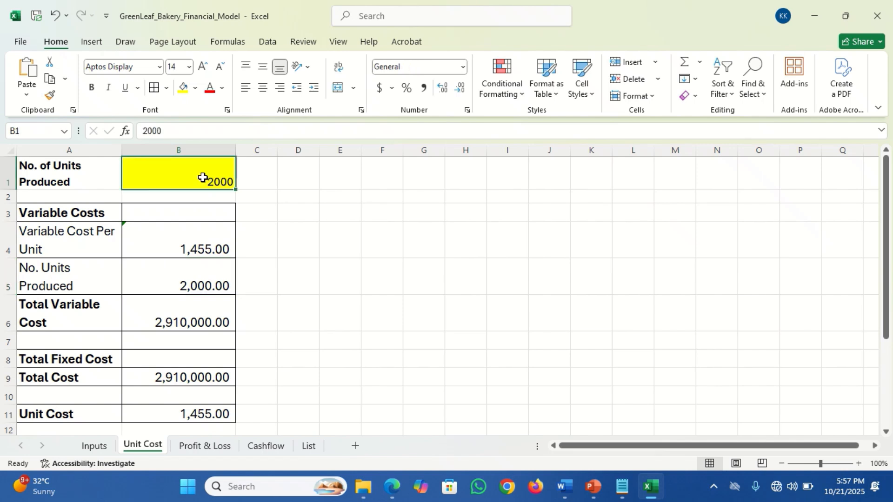
pyautogui.write('1000')
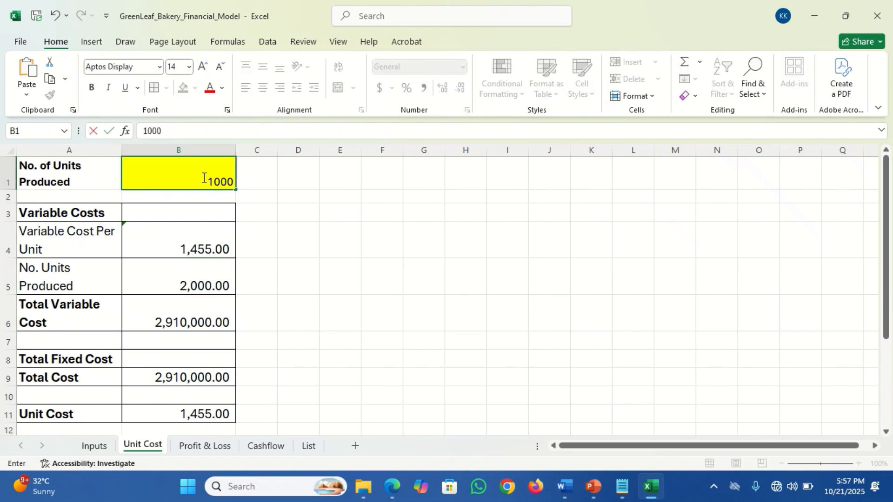
pyautogui.press('Return')
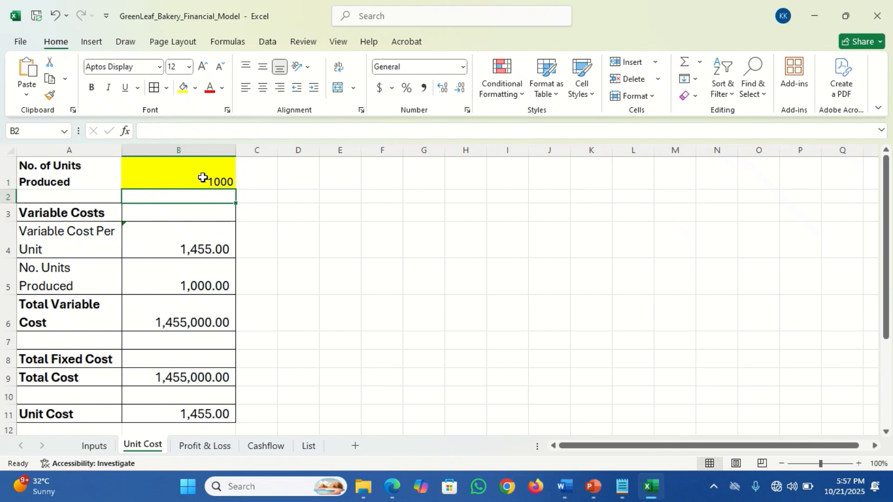
pyautogui.click(203, 177)
pyautogui.write('2000')
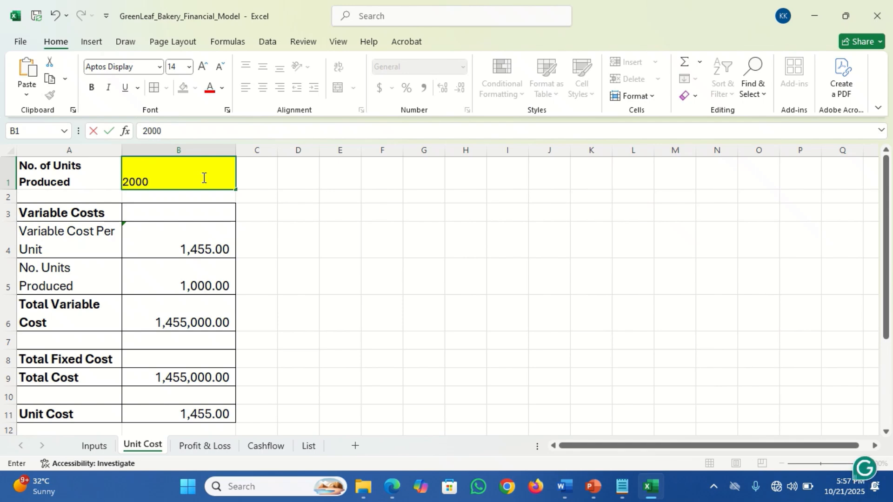
pyautogui.press('Return')
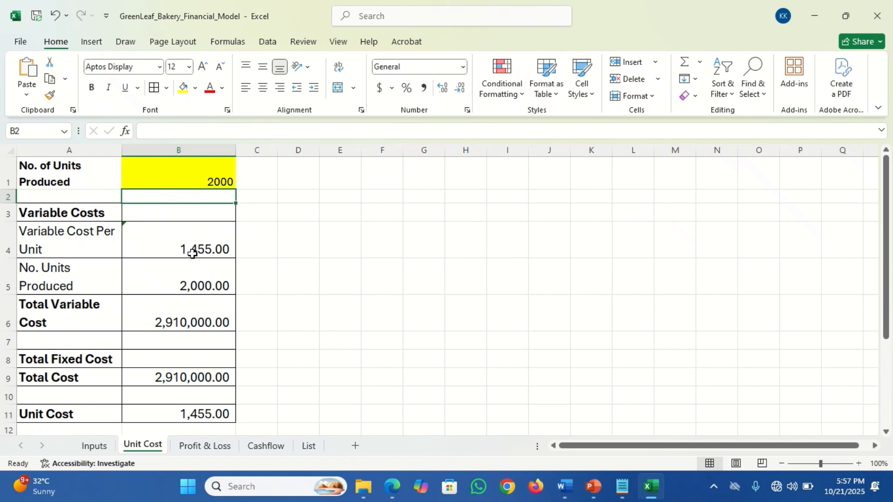
pyautogui.click(173, 321)
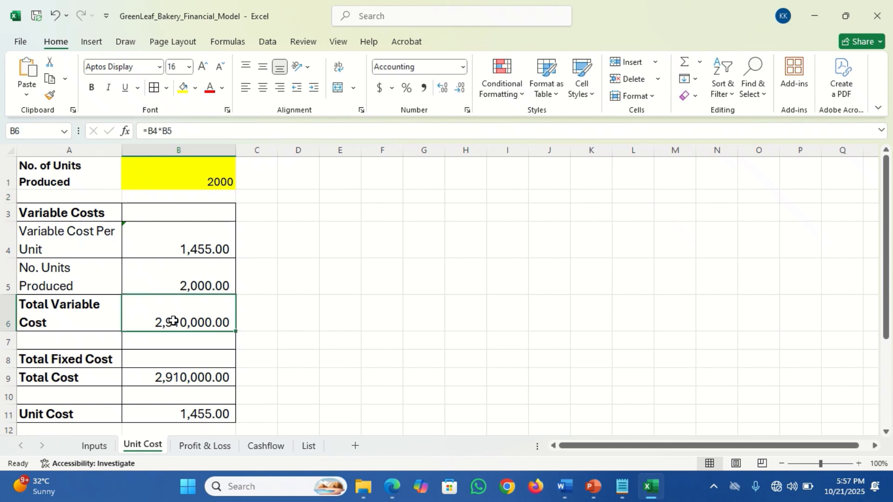
pyautogui.click(190, 249)
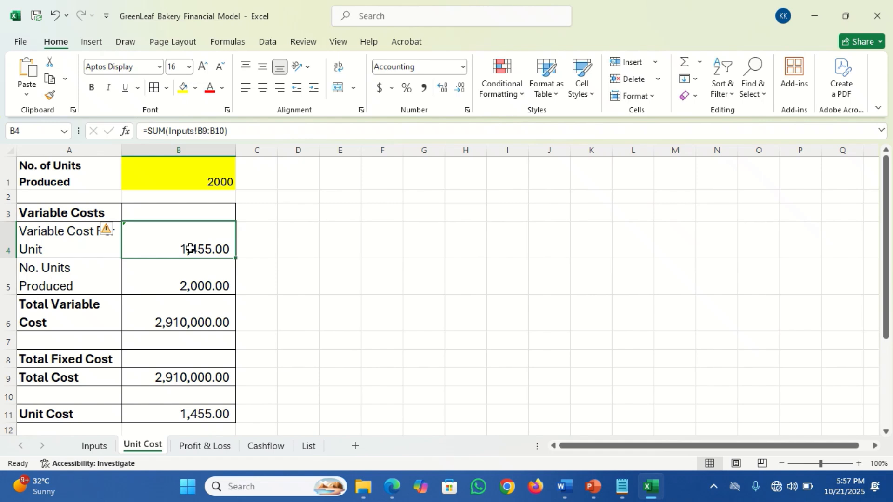
# Calculate the total fixed cost in B8 with =SUM(tbl_Overheads[Amount (NGN)]), using the monthly overhead amounts in Table 3 of the Inputs sheet.
pyautogui.click(189, 279)
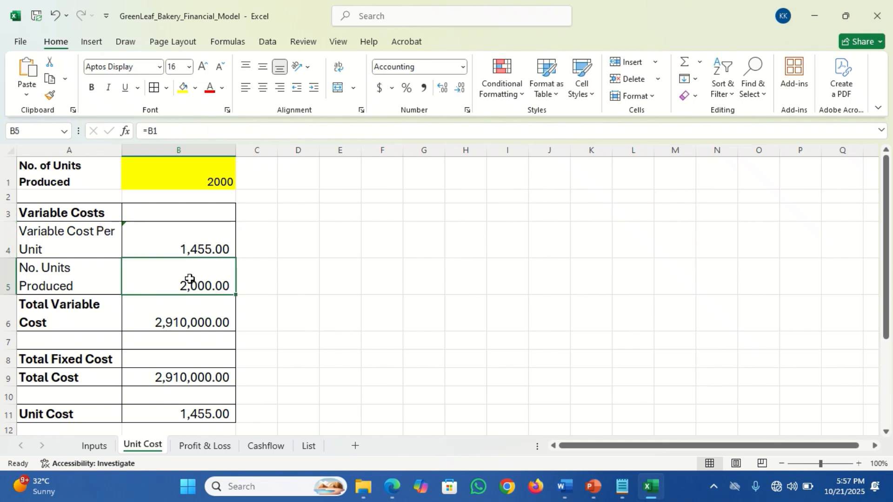
pyautogui.click(184, 322)
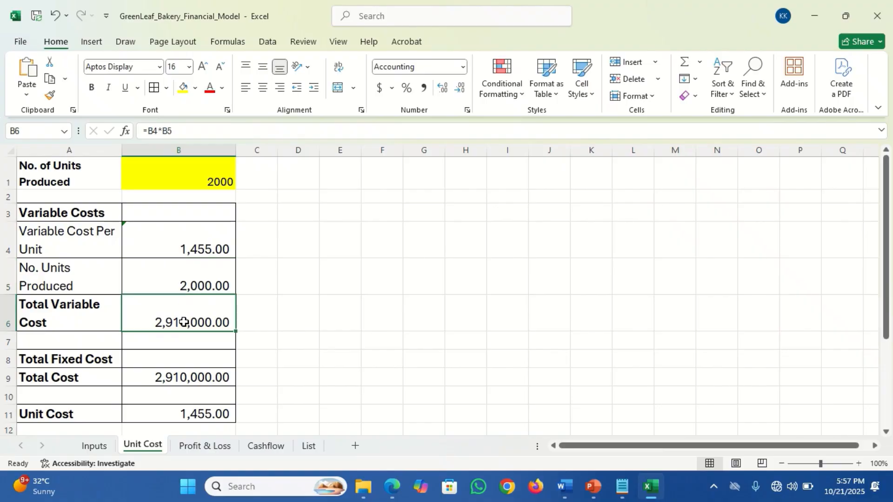
pyautogui.click(165, 359)
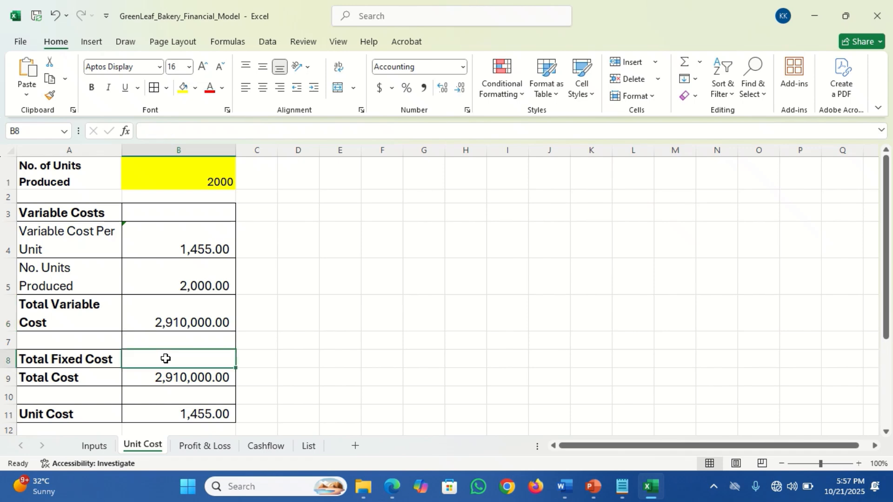
pyautogui.write('=sum')
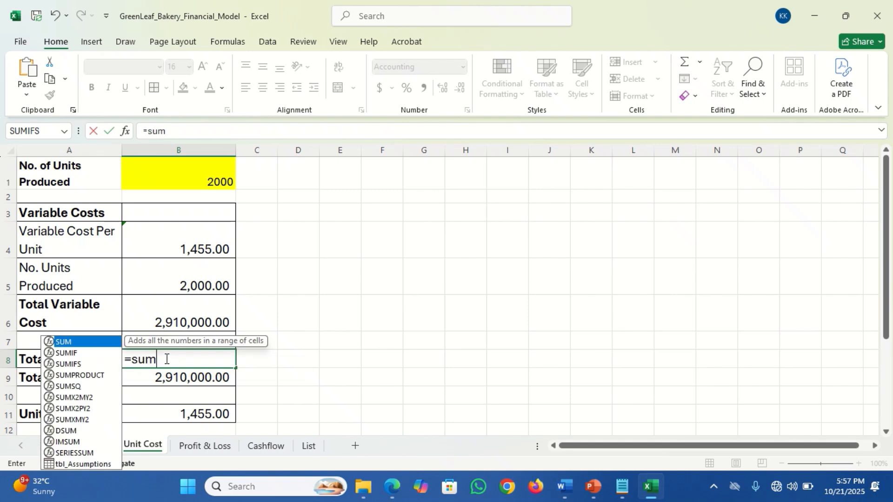
pyautogui.press('Tab')
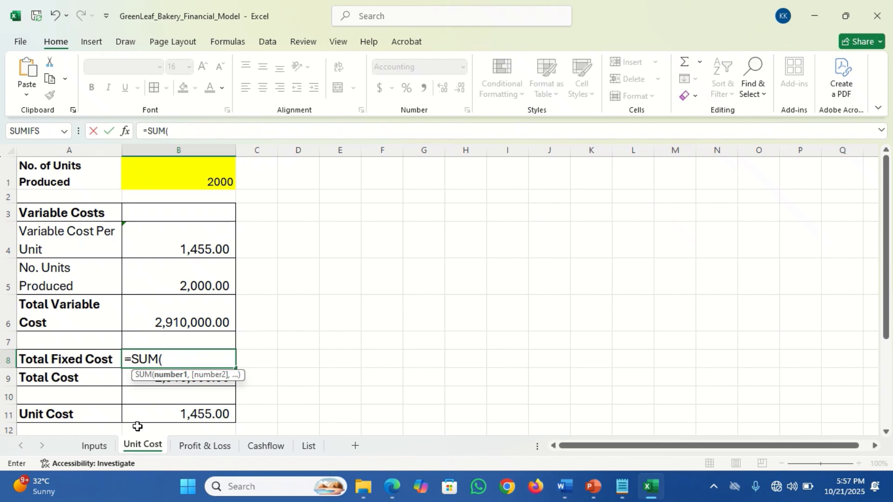
pyautogui.click(104, 449)
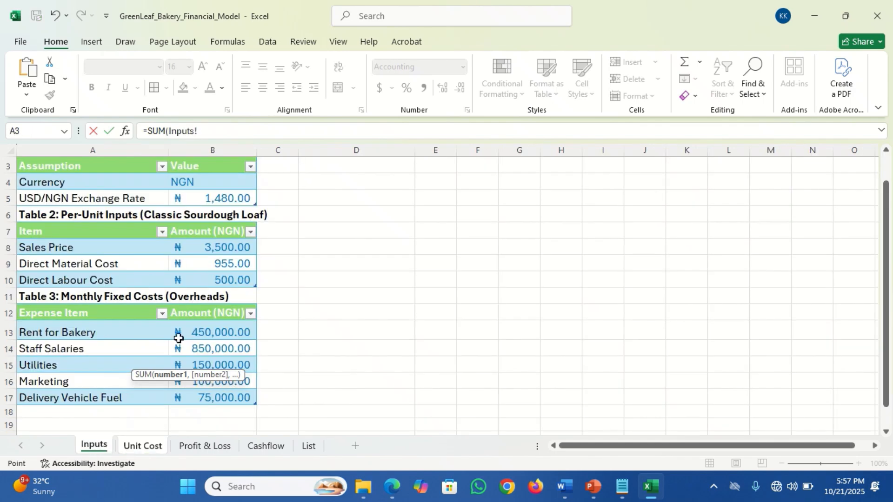
pyautogui.moveTo(207, 330); pyautogui.dragTo(215, 397)
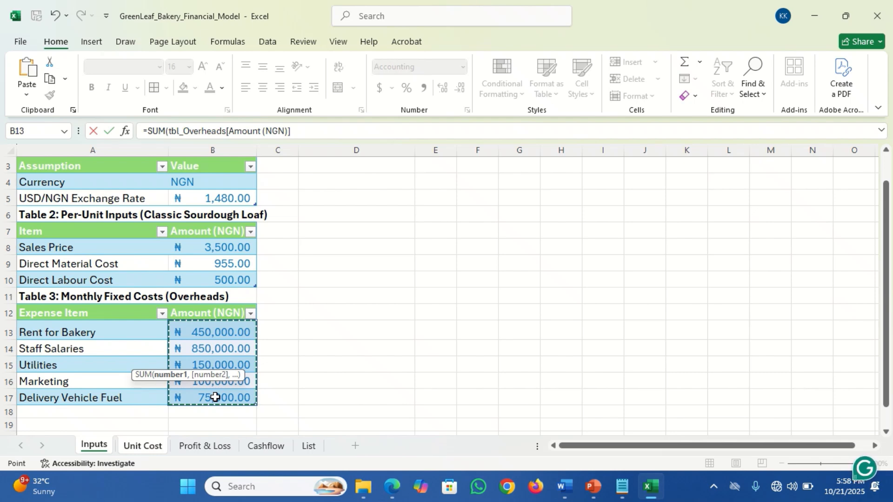
pyautogui.write(')')
pyautogui.press('Return')
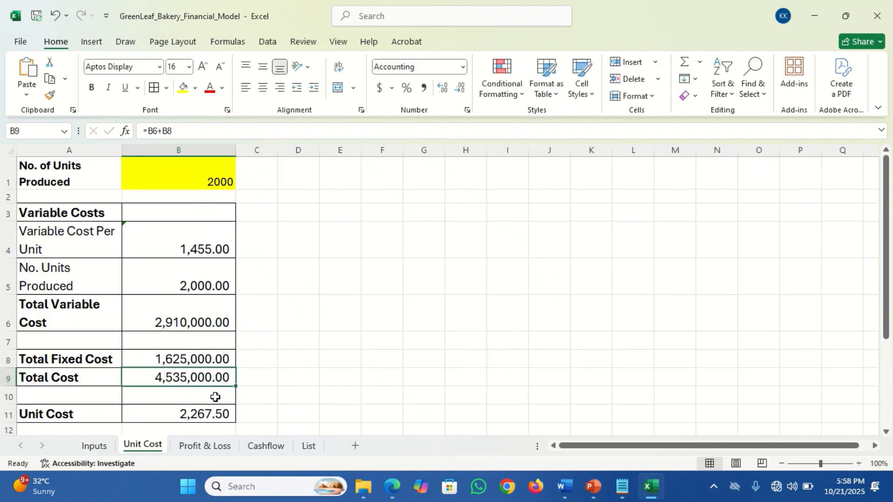
# Check the total fixed cost and total cost formulas, and shade the unit cost result in B11 with a light grey fill.
pyautogui.click(199, 361)
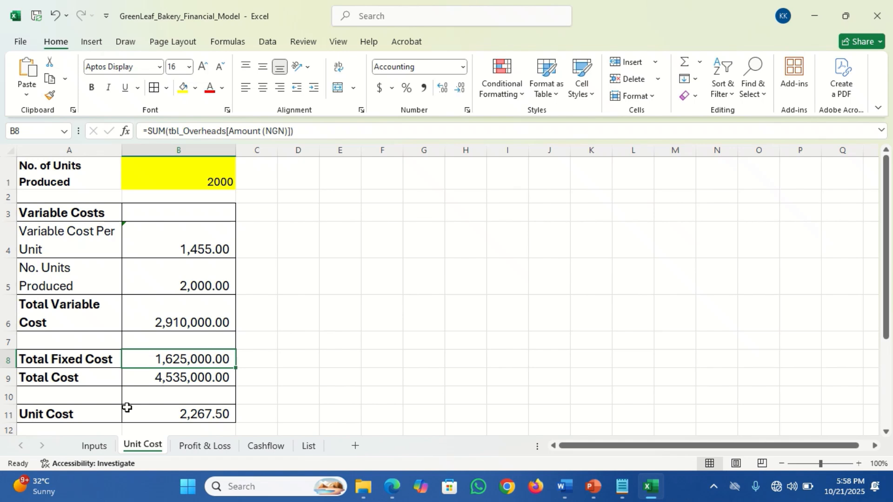
pyautogui.click(179, 377)
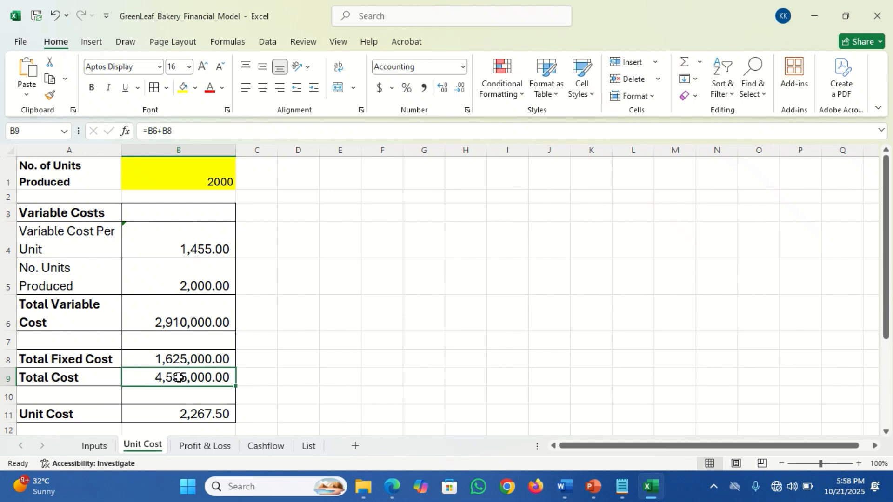
pyautogui.click(194, 279)
pyautogui.click(194, 415)
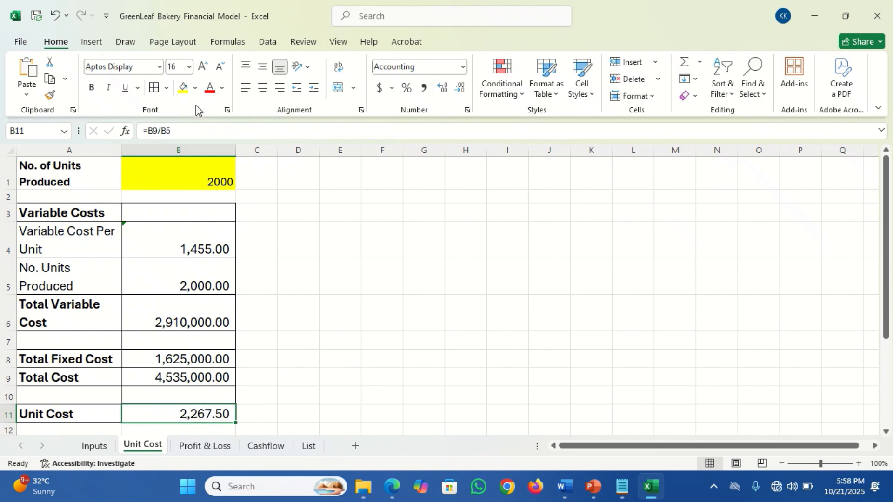
pyautogui.click(194, 88)
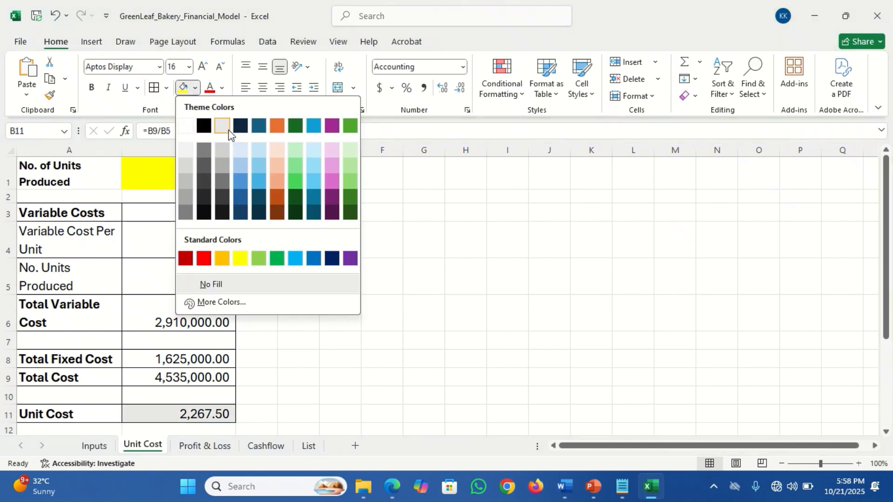
pyautogui.click(221, 149)
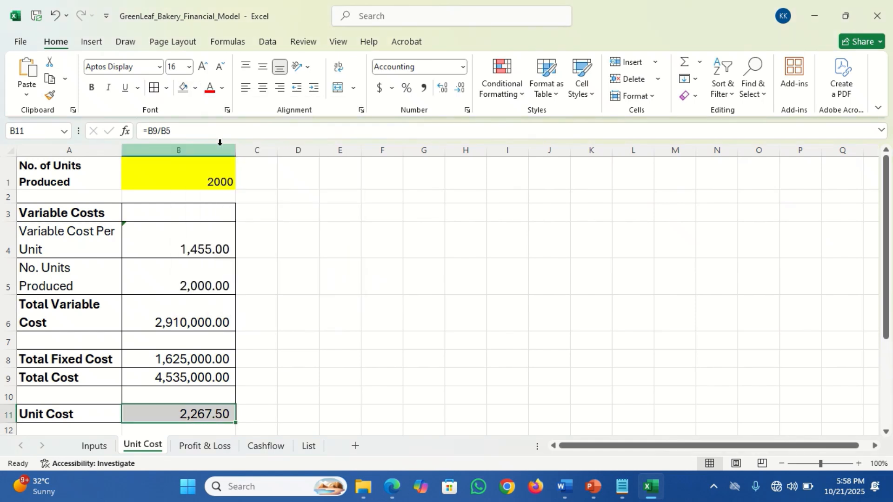
# Test how the unit cost responds to volume by setting the units produced in B1 to 3000 and to 500.
pyautogui.click(210, 181)
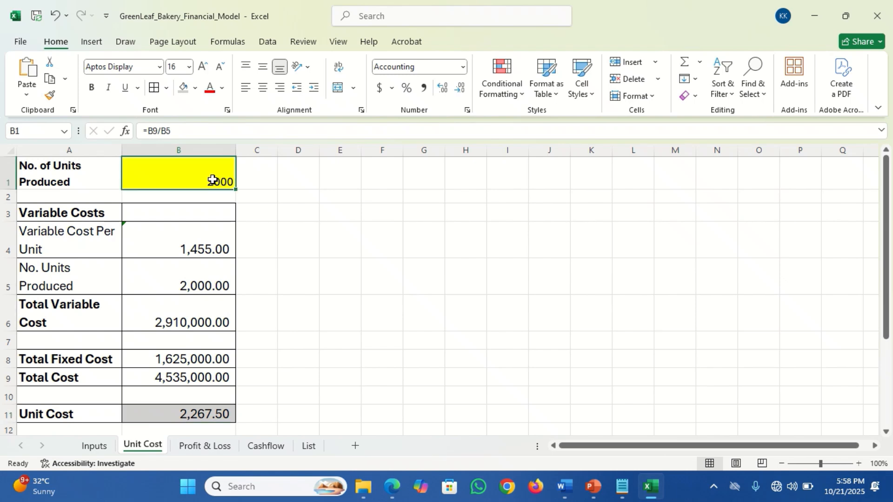
pyautogui.write('3000')
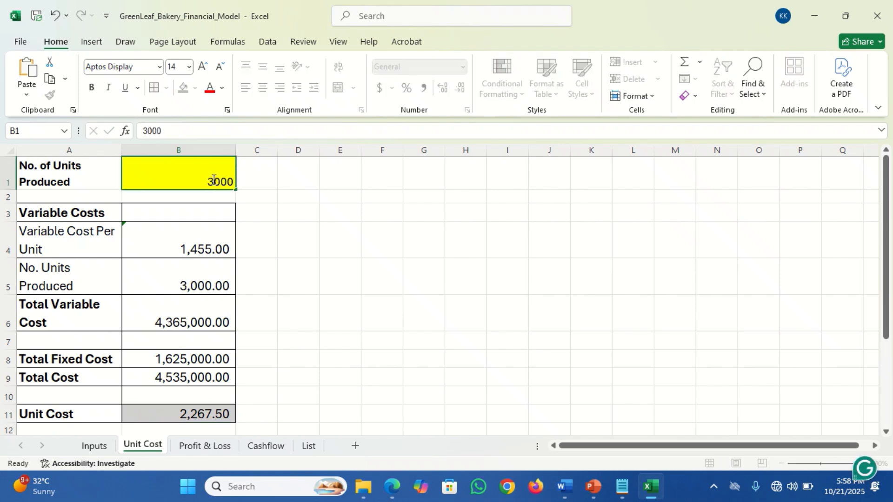
pyautogui.press('Return')
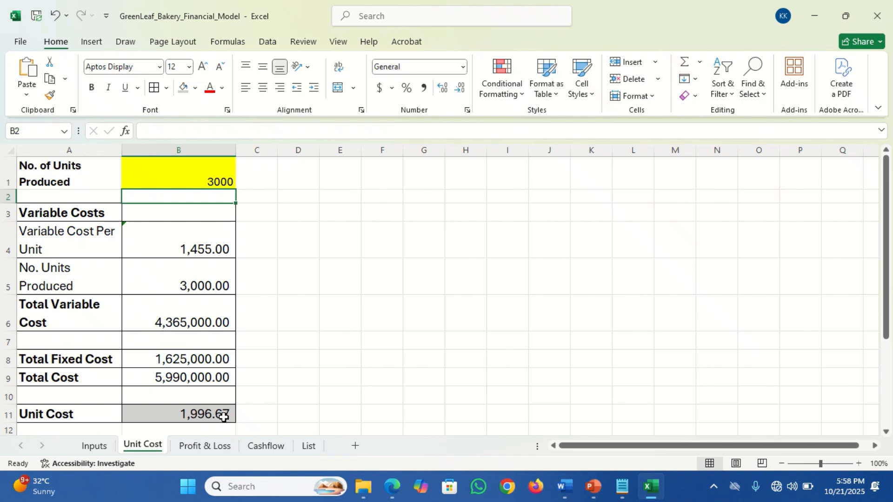
pyautogui.click(206, 182)
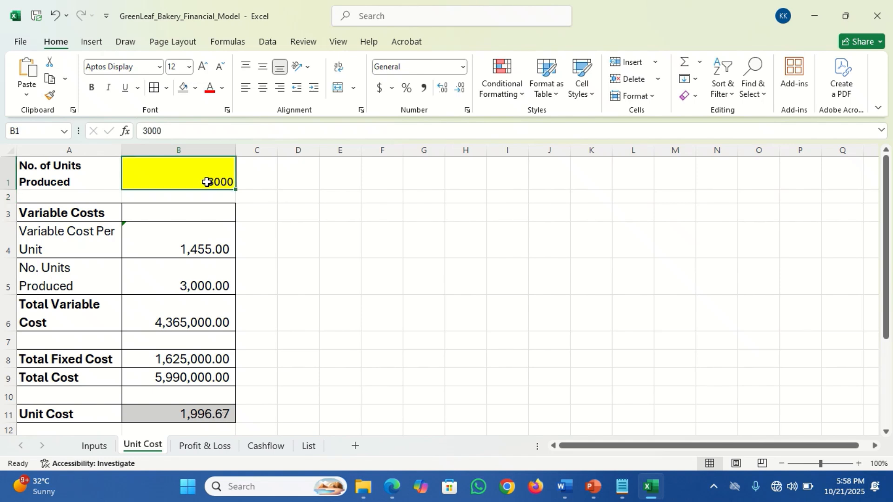
pyautogui.write('500')
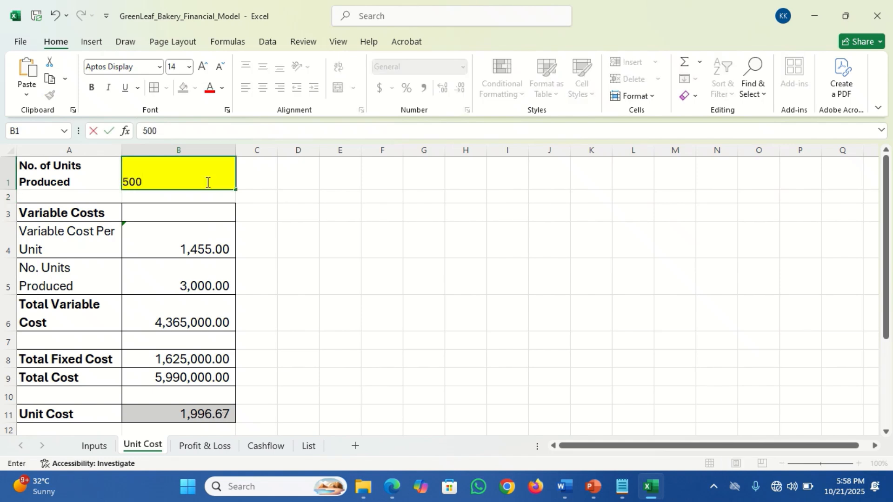
pyautogui.press('Return')
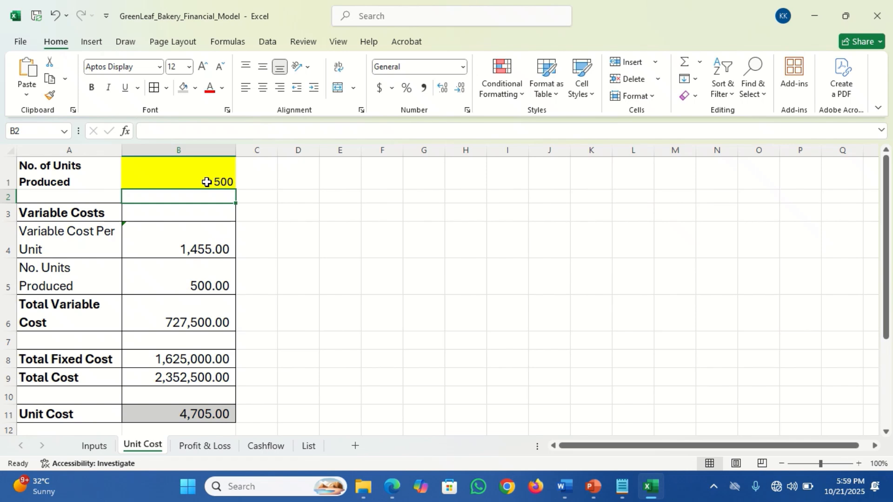
# Set the number of units produced in the yellow input cell B1 to 2000.
pyautogui.click(206, 182)
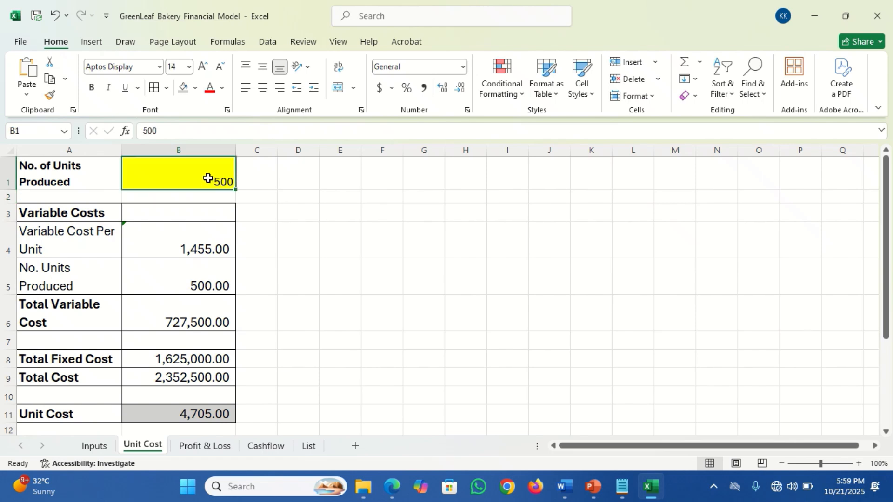
pyautogui.doubleClick(209, 179)
pyautogui.press('BackSpace')
pyautogui.press('BackSpace')
pyautogui.press('BackSpace')
pyautogui.write('2000')
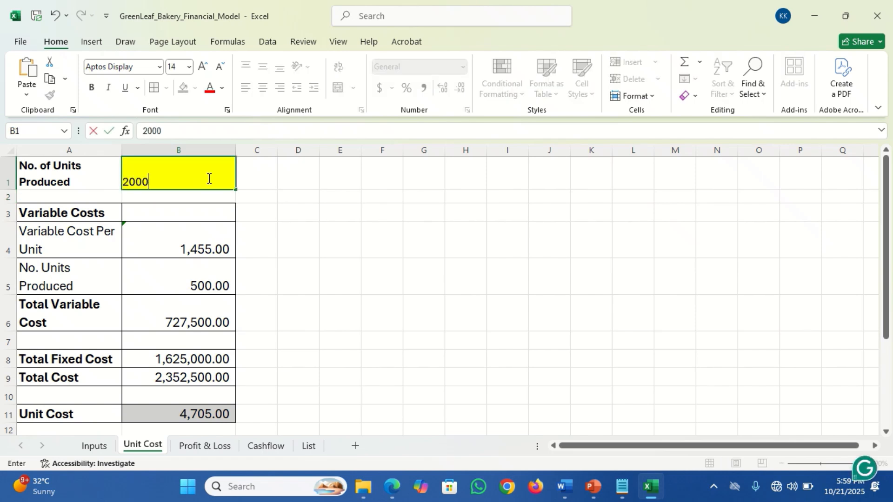
pyautogui.press('Return')
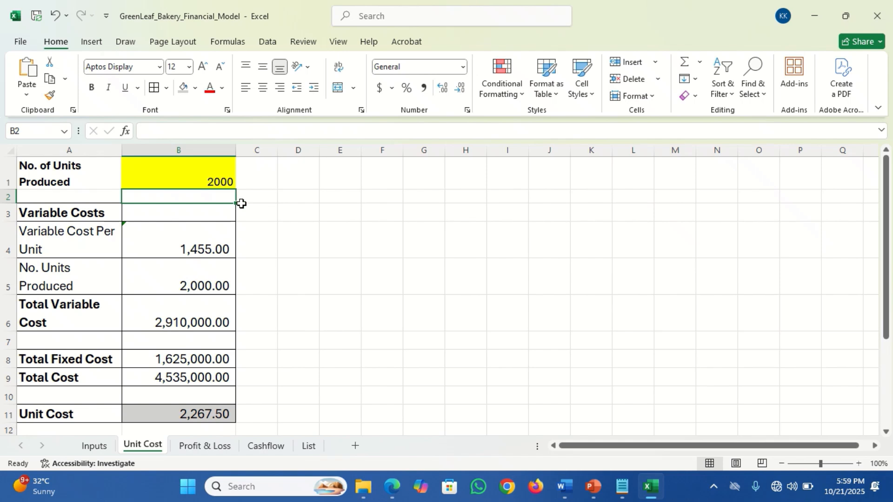